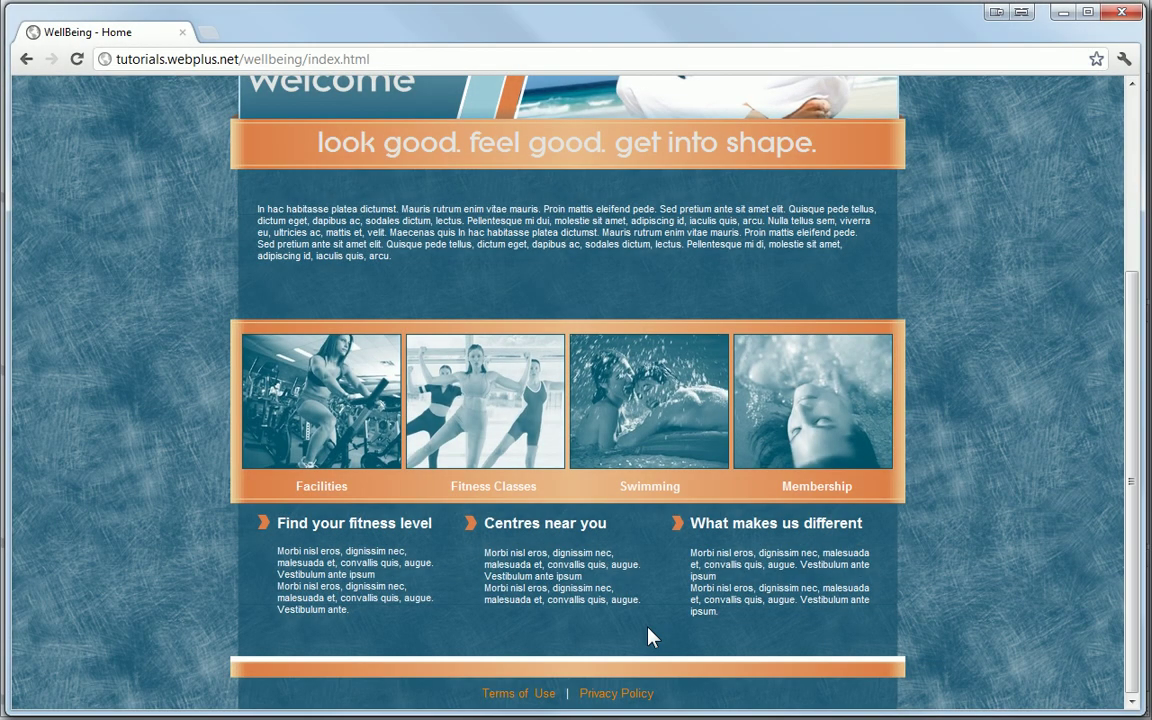
Open and close the Privacy Policy lightbox on the previewed WellBeing site
left_click(605, 695)
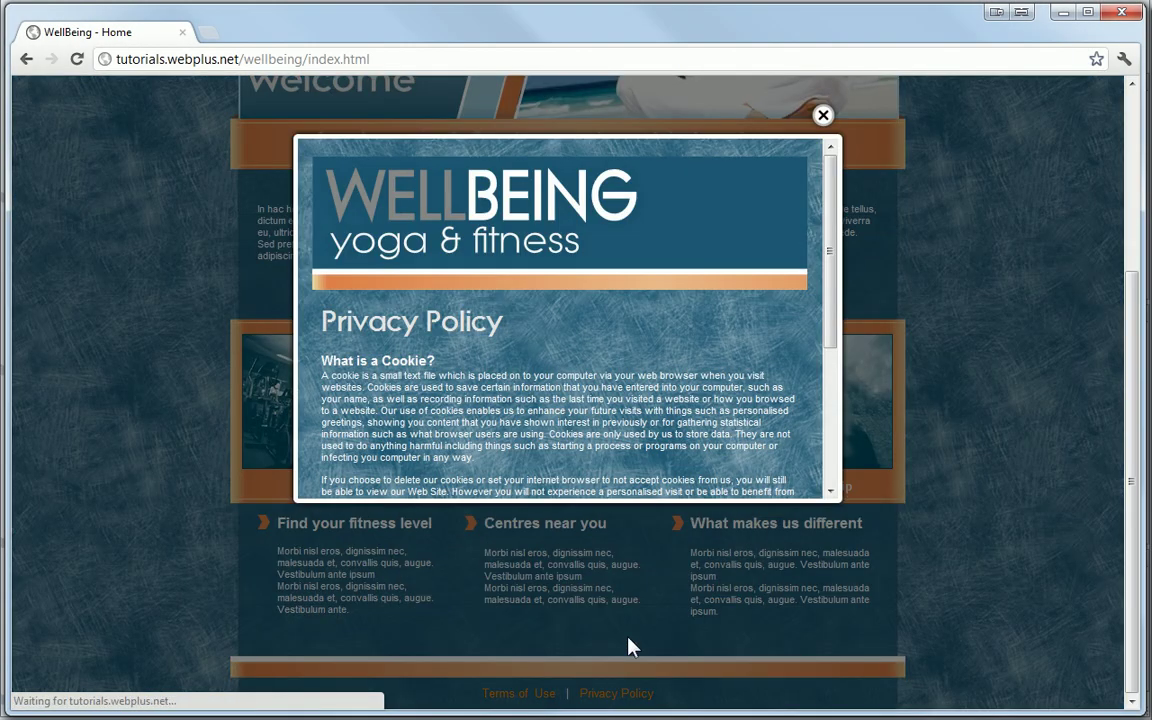
left_click(823, 115)
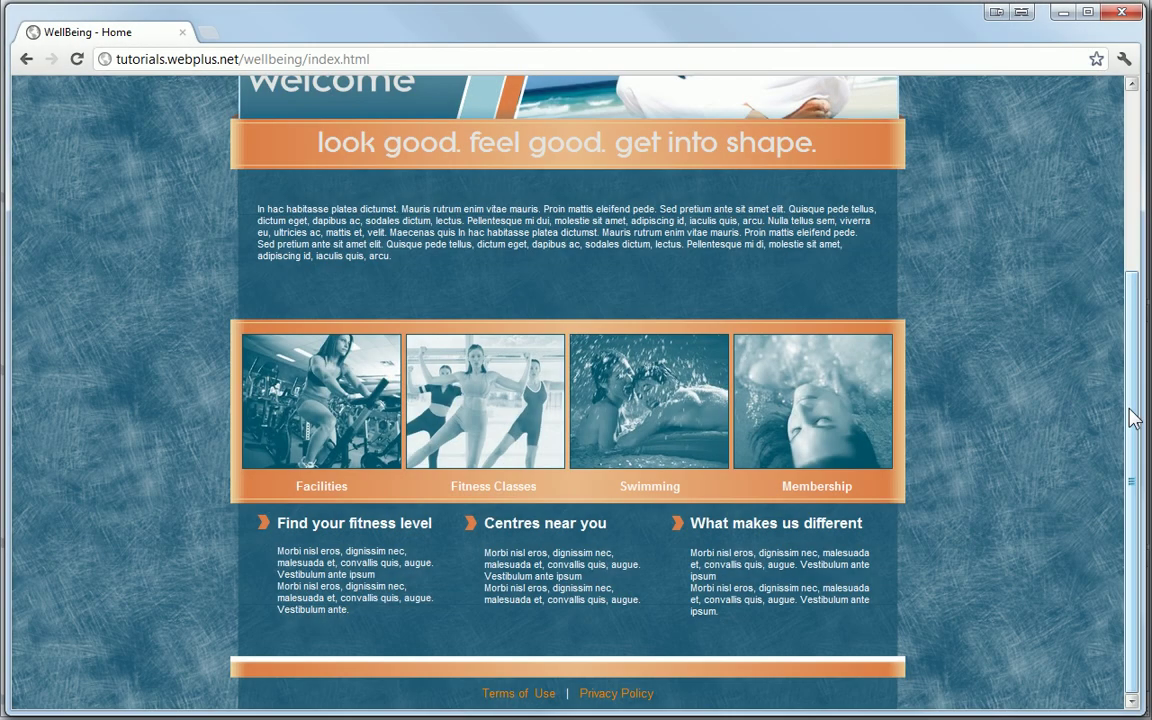
left_click_drag(1135, 418, 1140, 240)
Jump to the circuits timetable via Fitness Classes > Circuits, then use Back to top
mouse_move(536, 135)
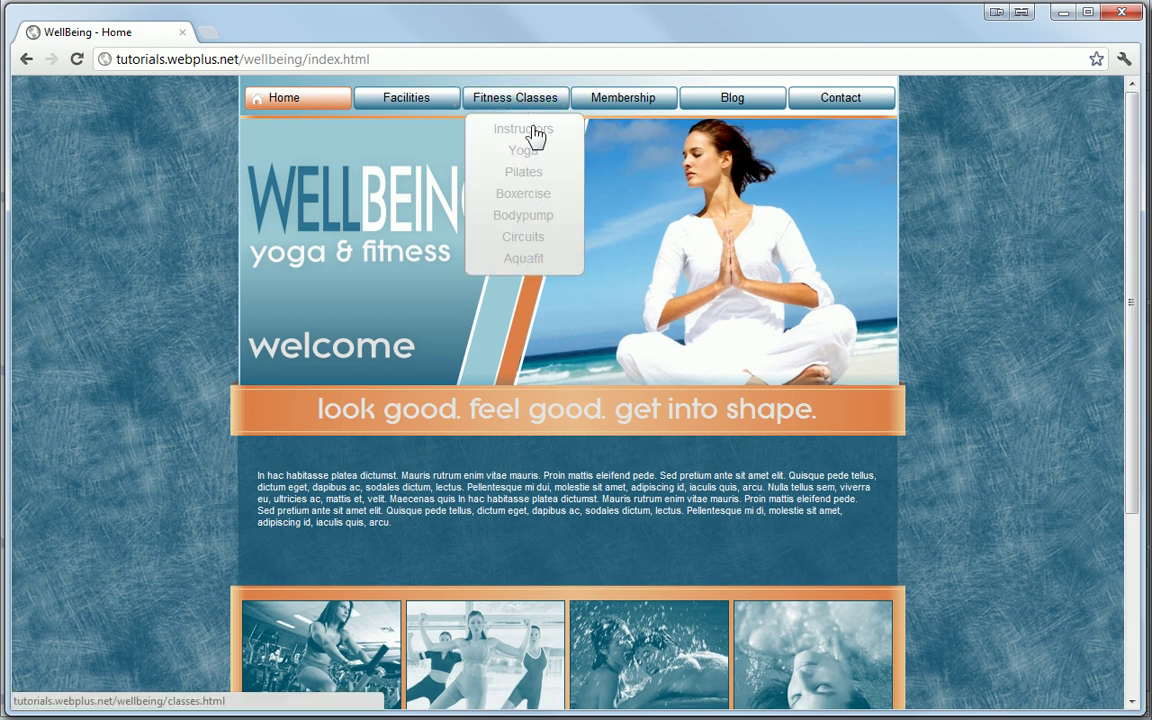
left_click(535, 240)
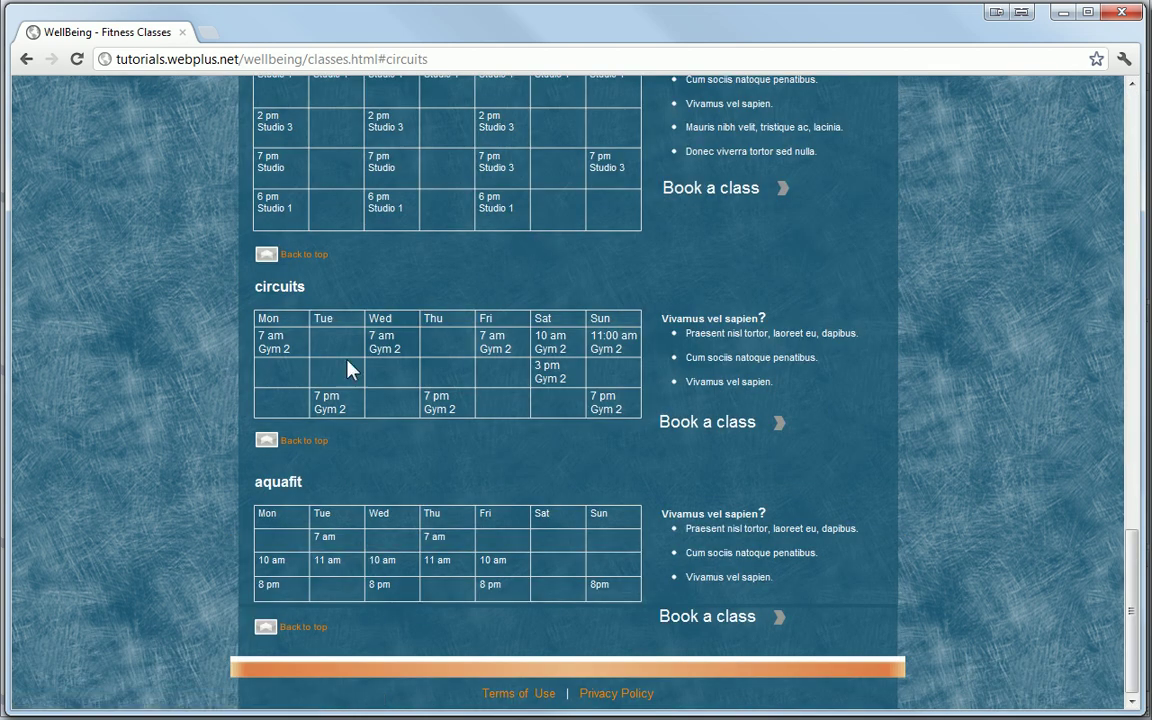
left_click(300, 442)
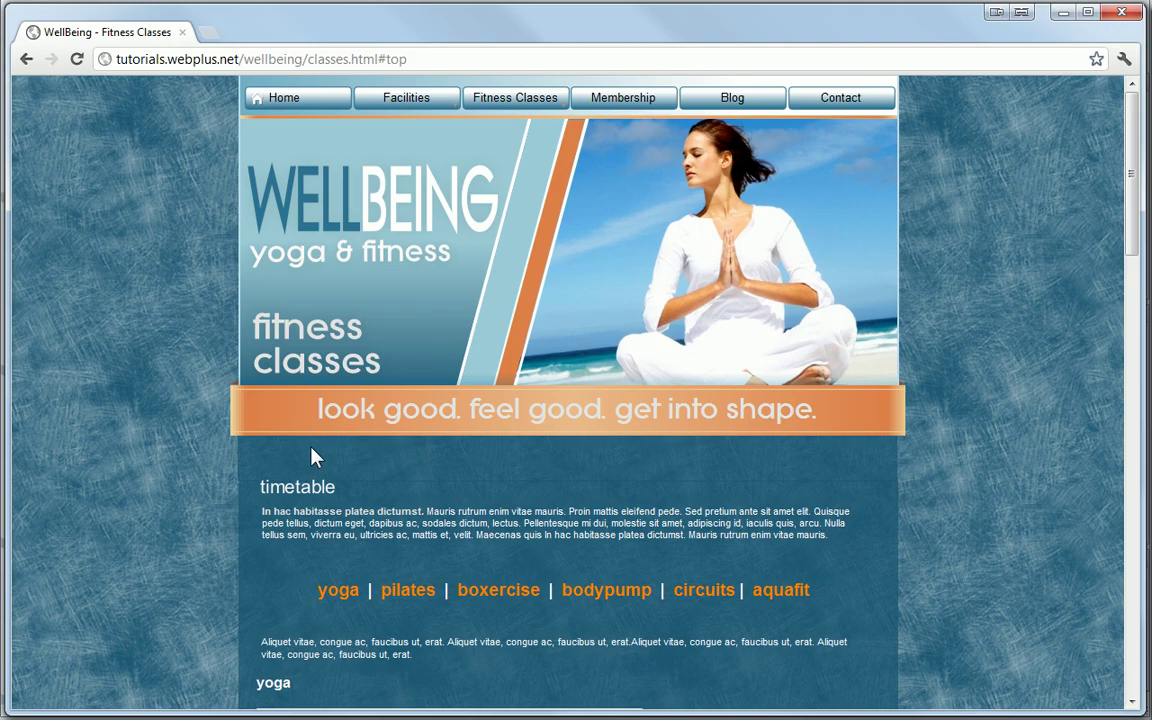
Test the aquafit link, then zoom WebPlus to about 156% on the Home page's lower boxes and footer
left_click(797, 600)
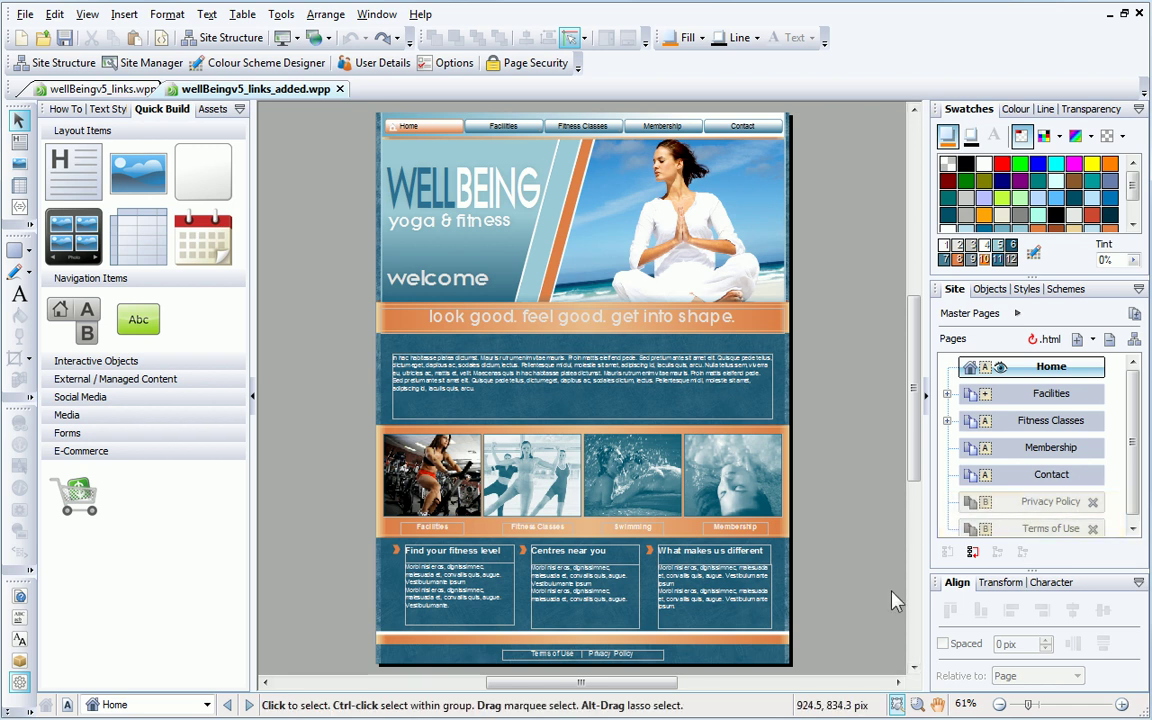
left_click(917, 705)
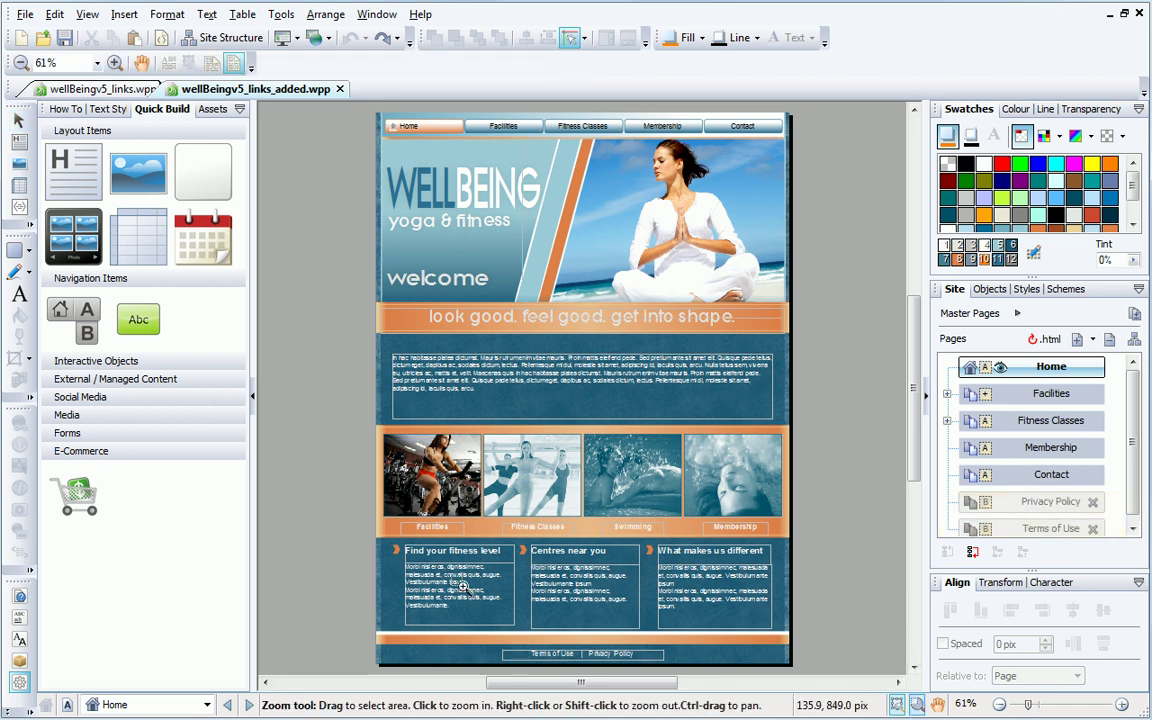
left_click_drag(410, 520, 650, 615)
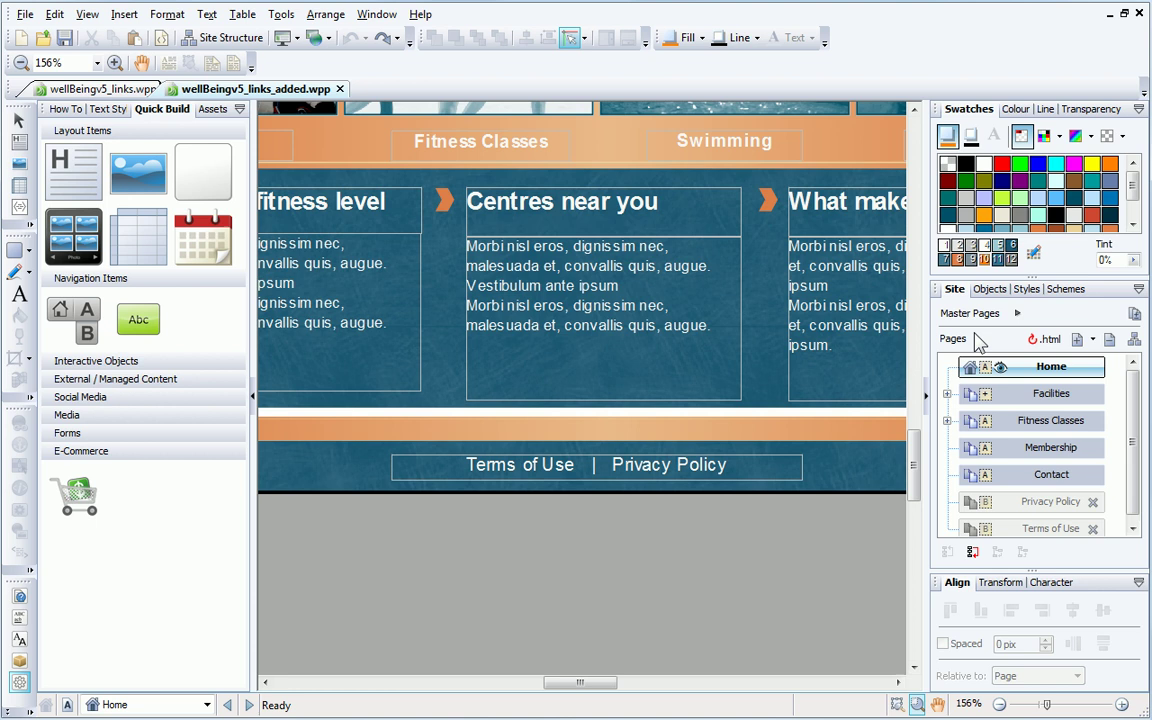
Expand Master Pages in the Site tab and open Master A for editing
left_click(980, 314)
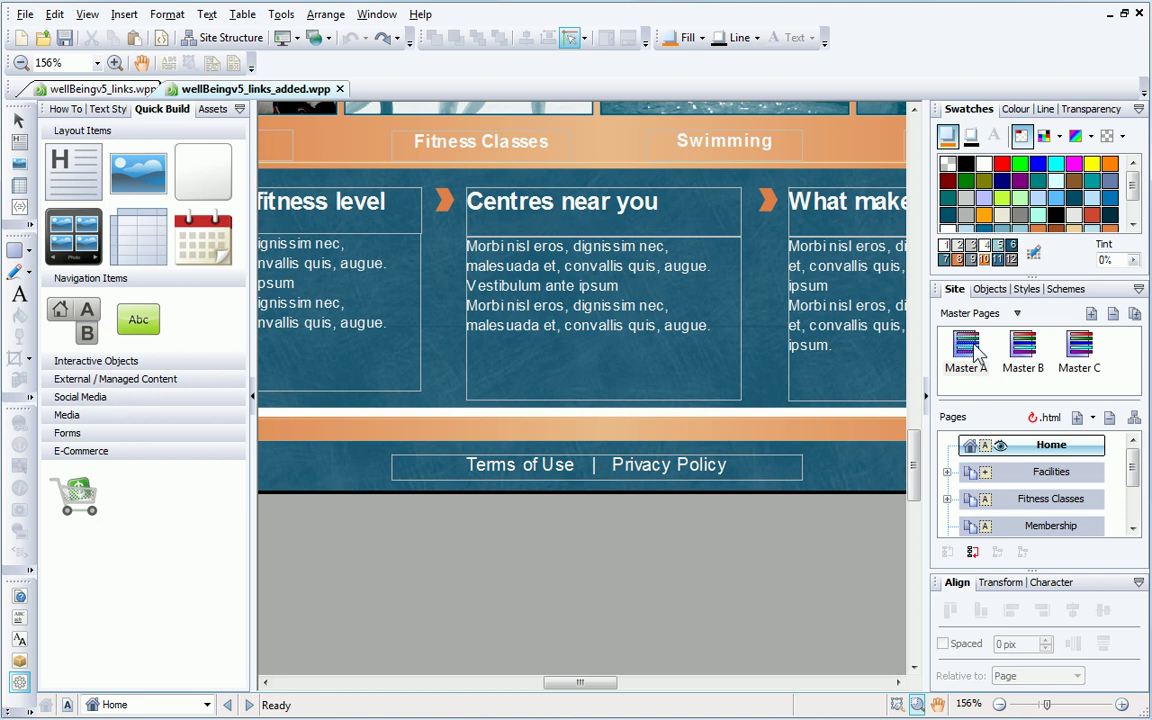
left_click(975, 350)
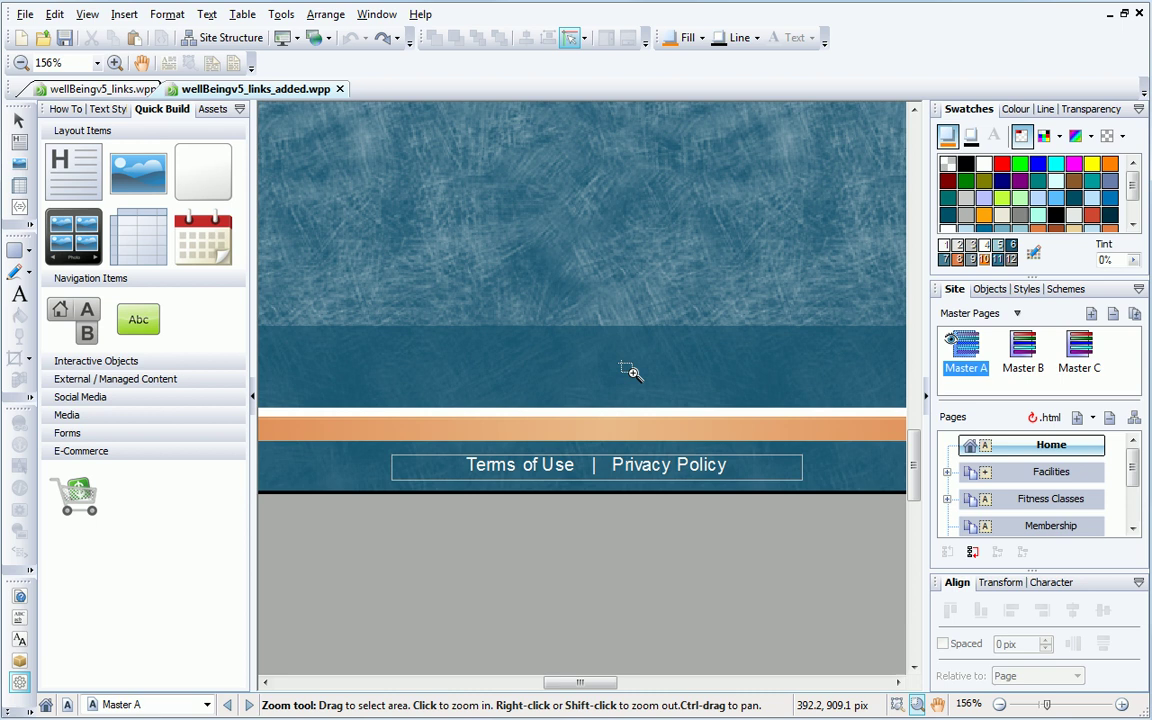
Hyperlink the footer's Terms of Use text to the Terms of Use site page in a 600×400 lightbox
left_click(18, 120)
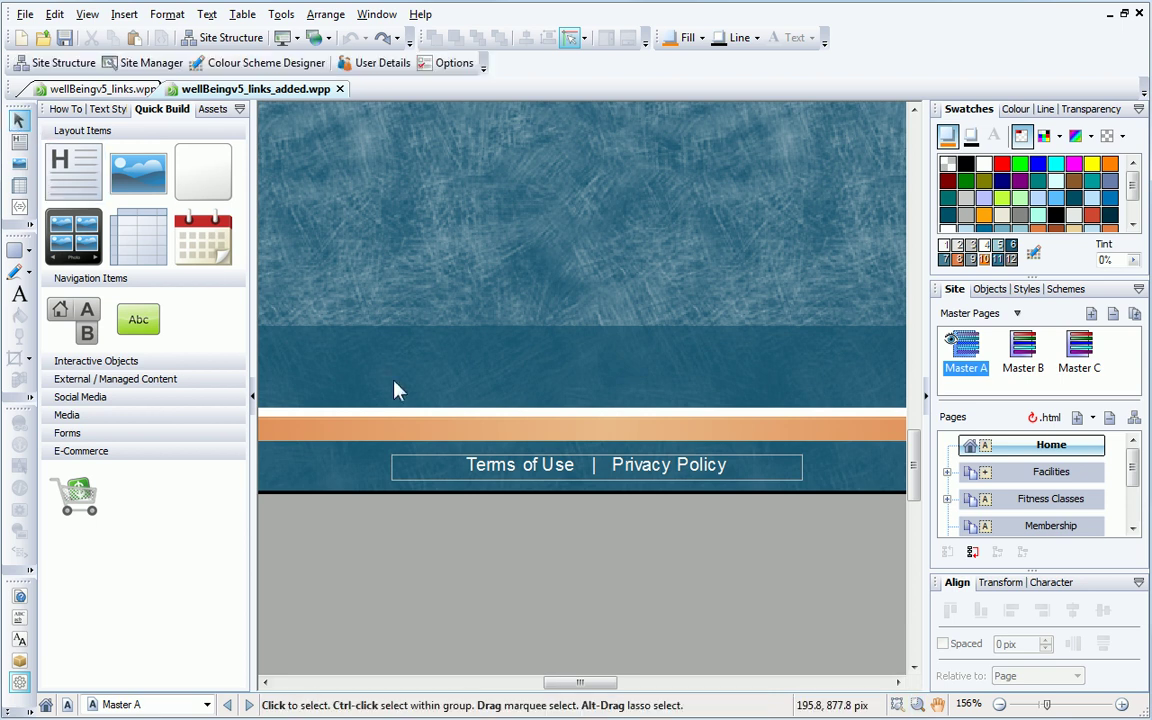
left_click_drag(470, 466, 576, 463)
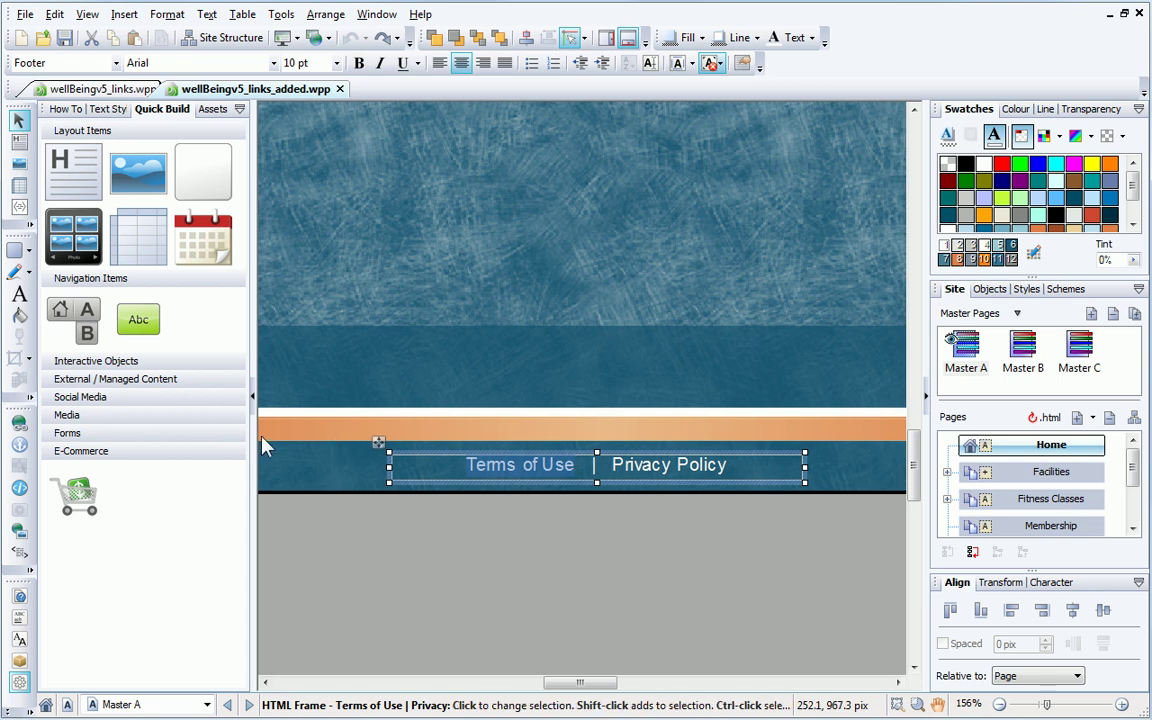
left_click(21, 430)
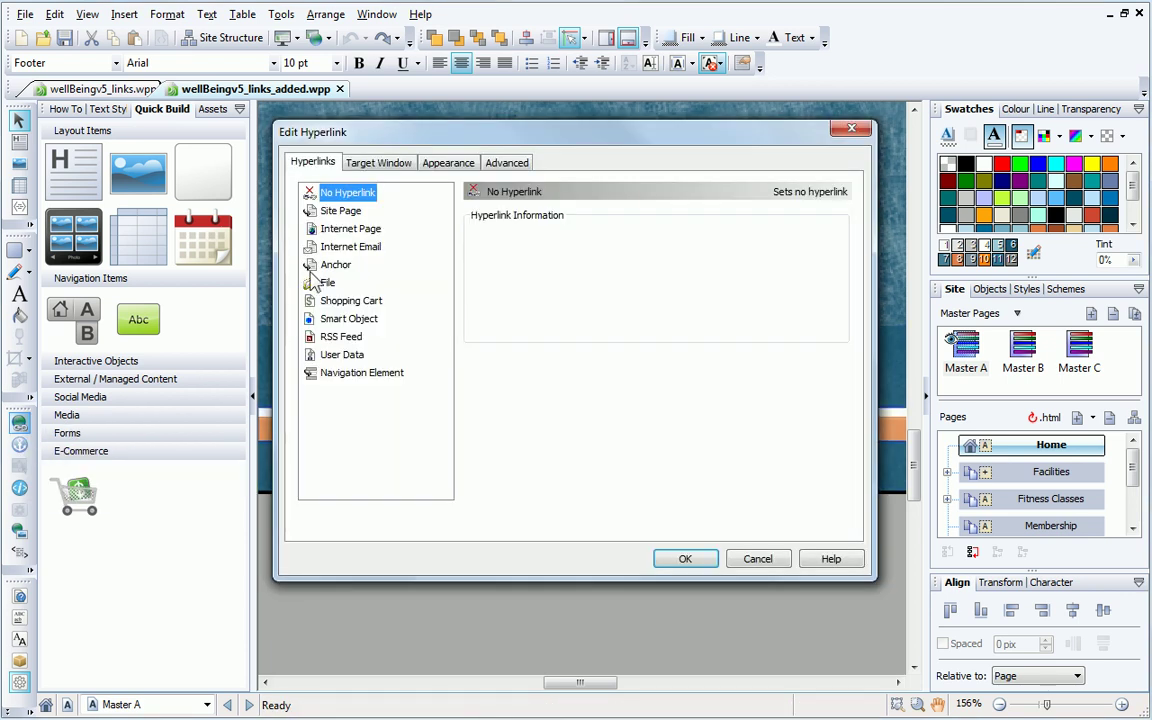
left_click(344, 213)
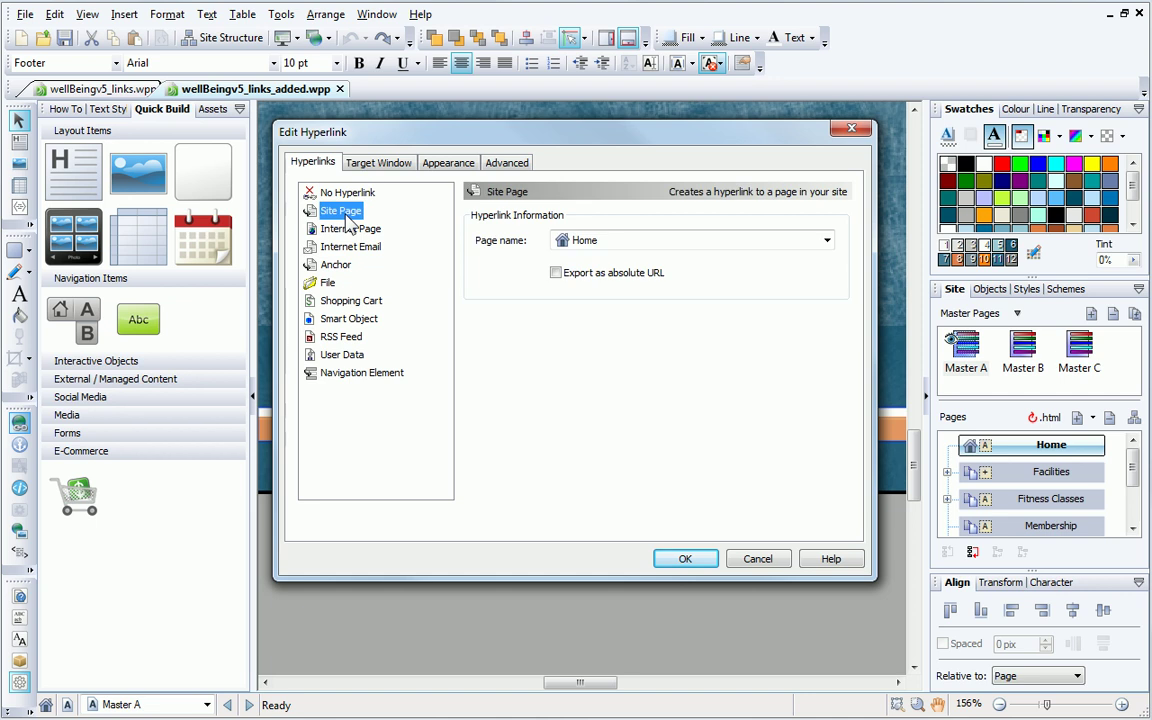
left_click(620, 241)
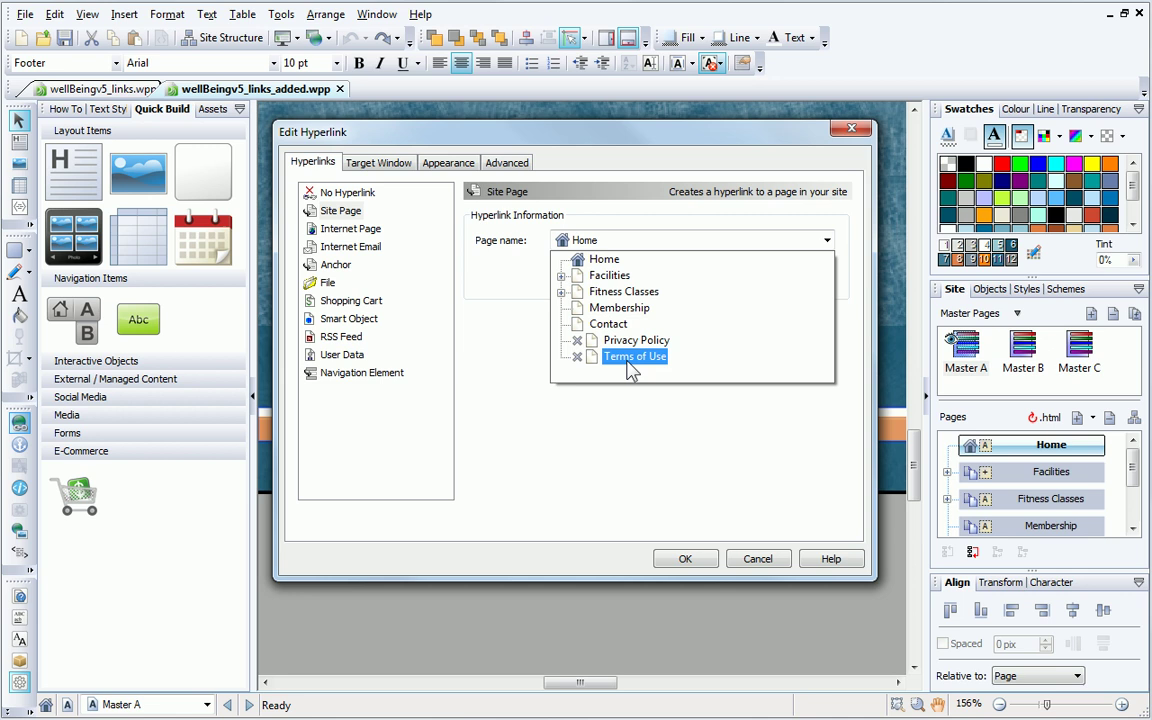
left_click(633, 358)
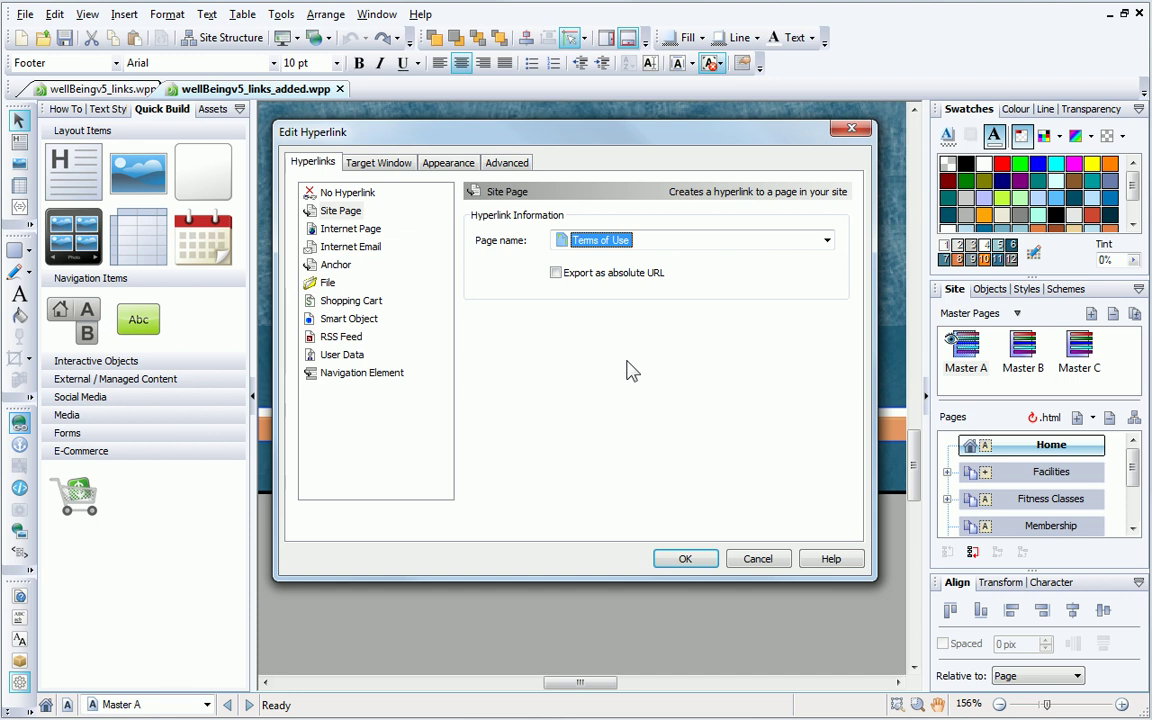
left_click(360, 161)
left_click(418, 208)
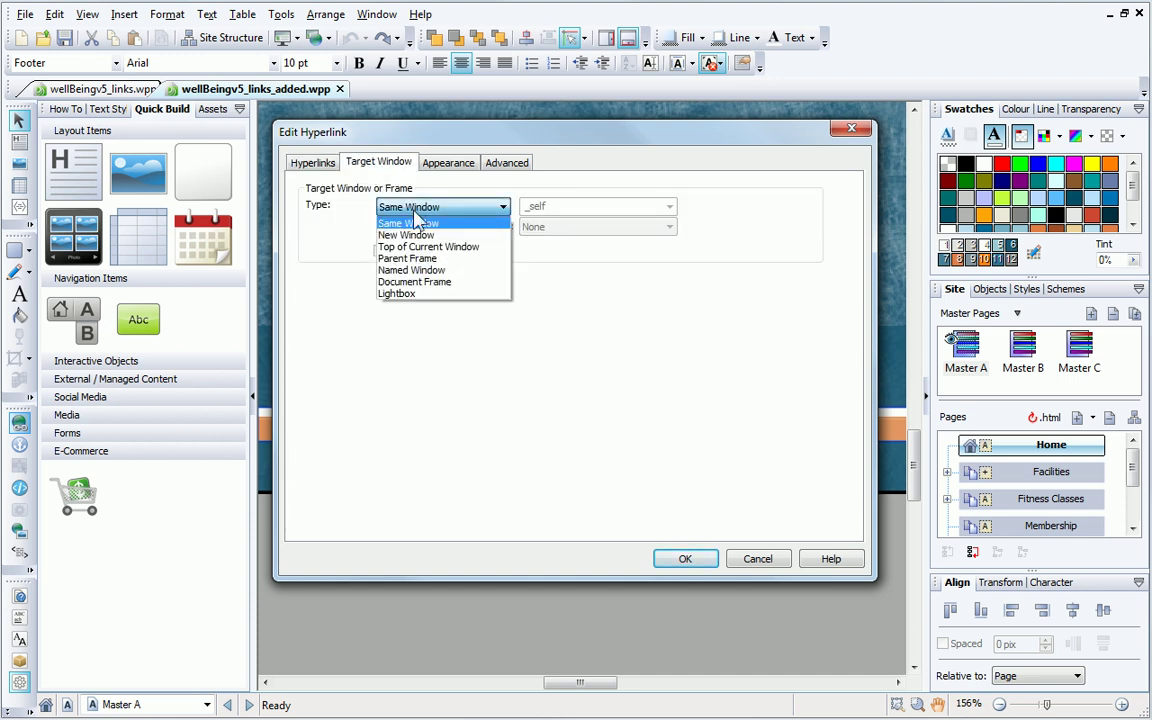
left_click(418, 294)
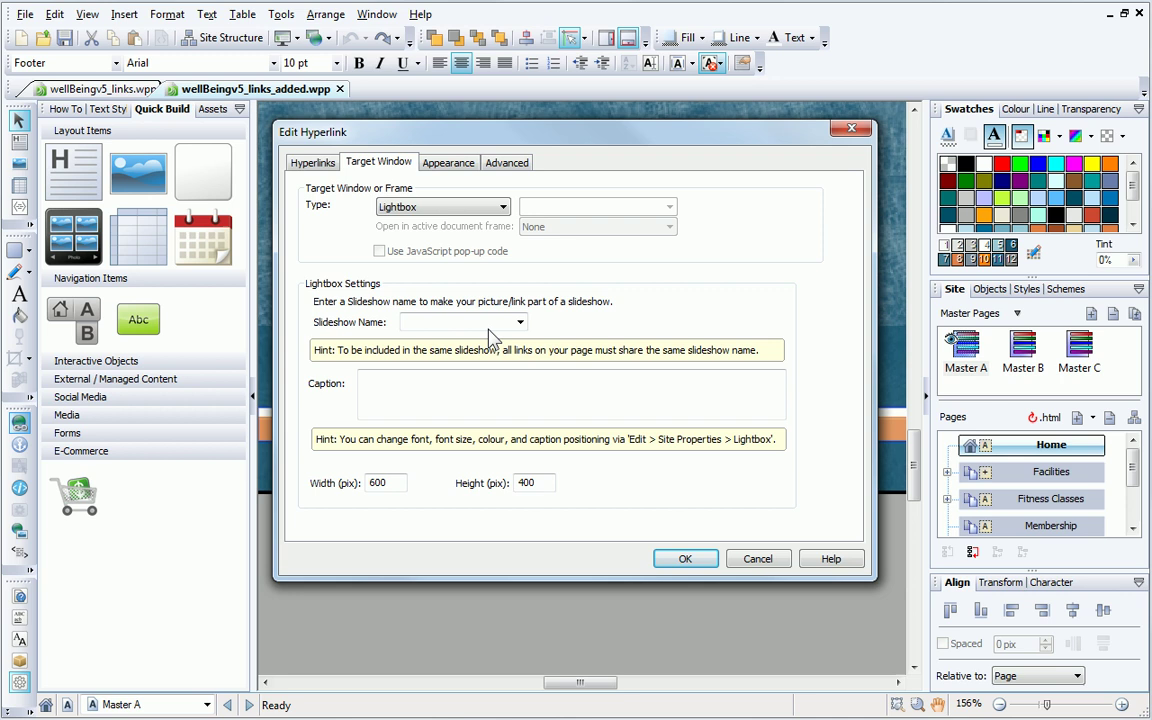
left_click(697, 561)
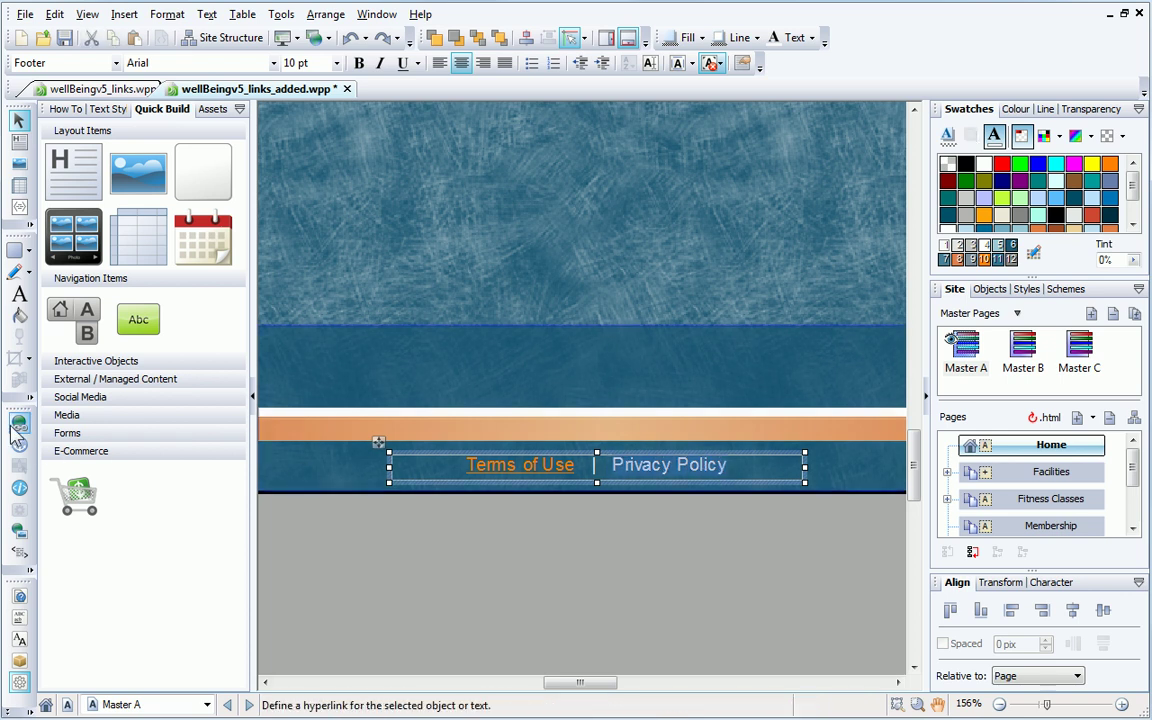
Hyperlink the footer's Privacy Policy text to the Privacy Policy site page, opening in a lightbox
left_click(17, 385)
left_click(341, 211)
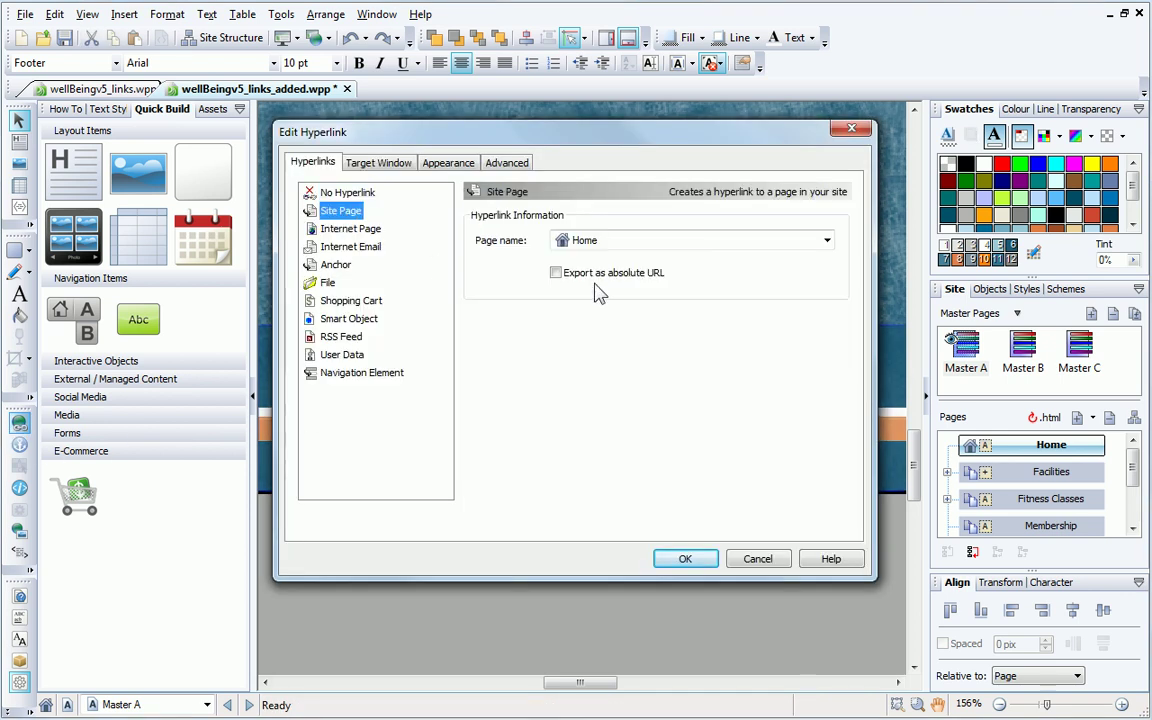
left_click(689, 241)
left_click(648, 336)
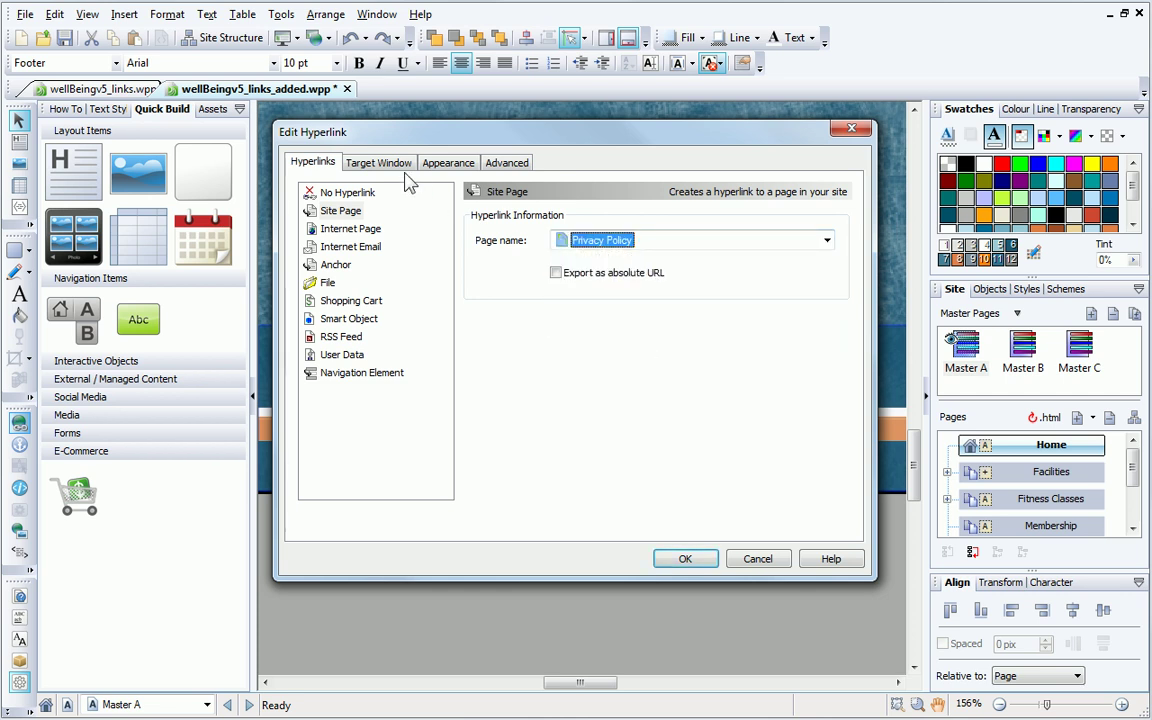
left_click(372, 163)
left_click(685, 557)
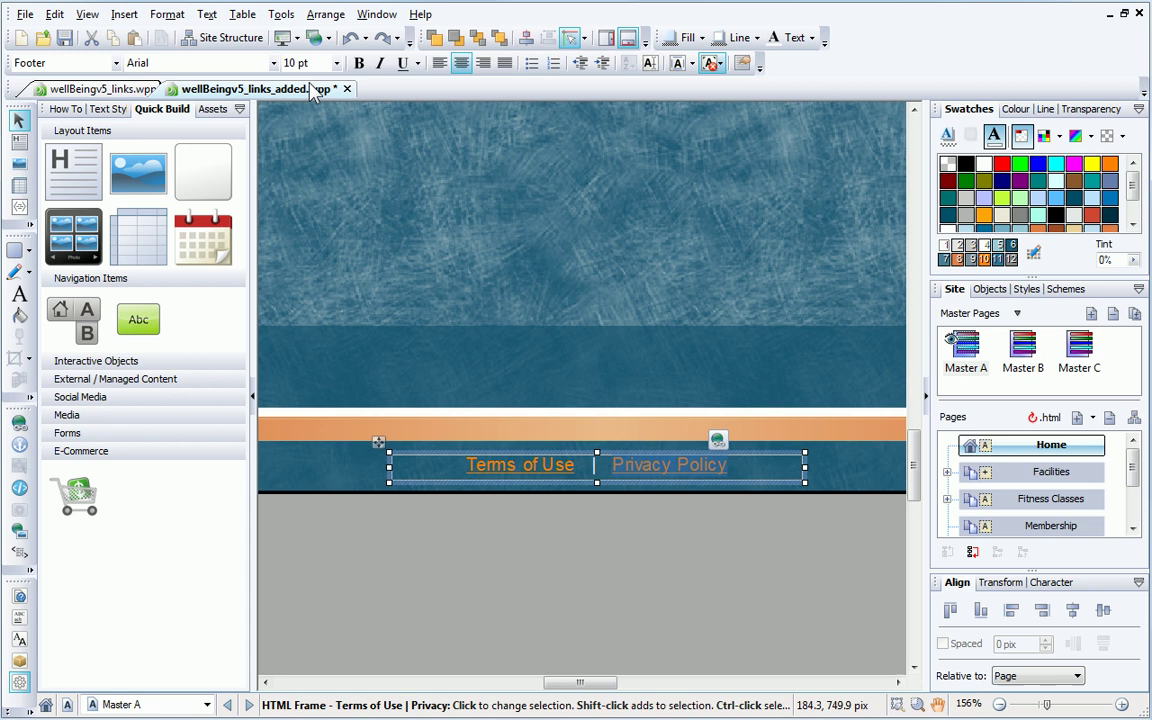
left_click(284, 38)
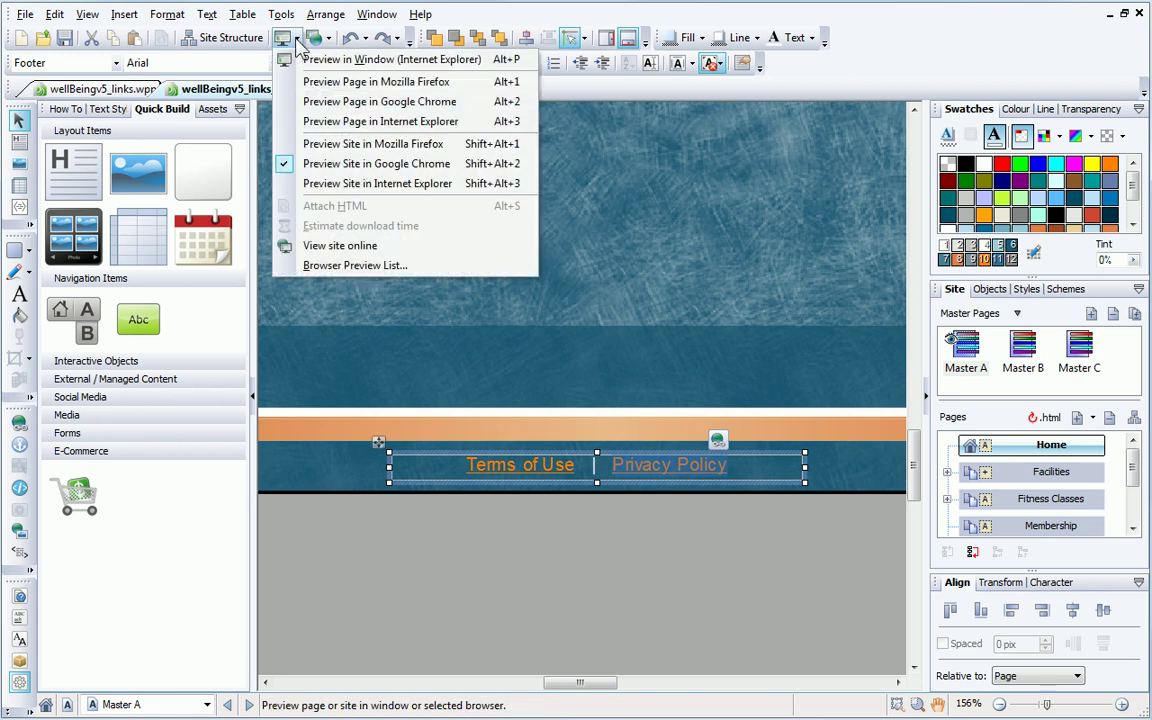
Preview the site in Google Chrome and test the Terms of Use and Privacy Policy footer lightboxes
left_click(308, 165)
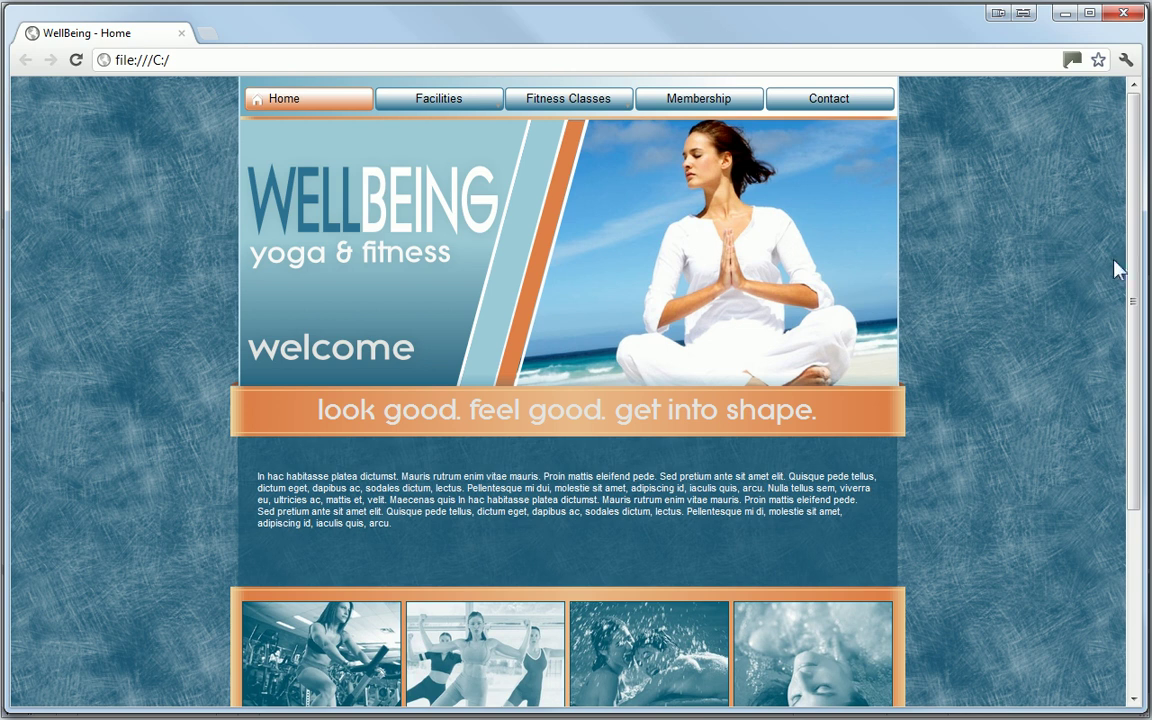
left_click_drag(1140, 286, 1142, 465)
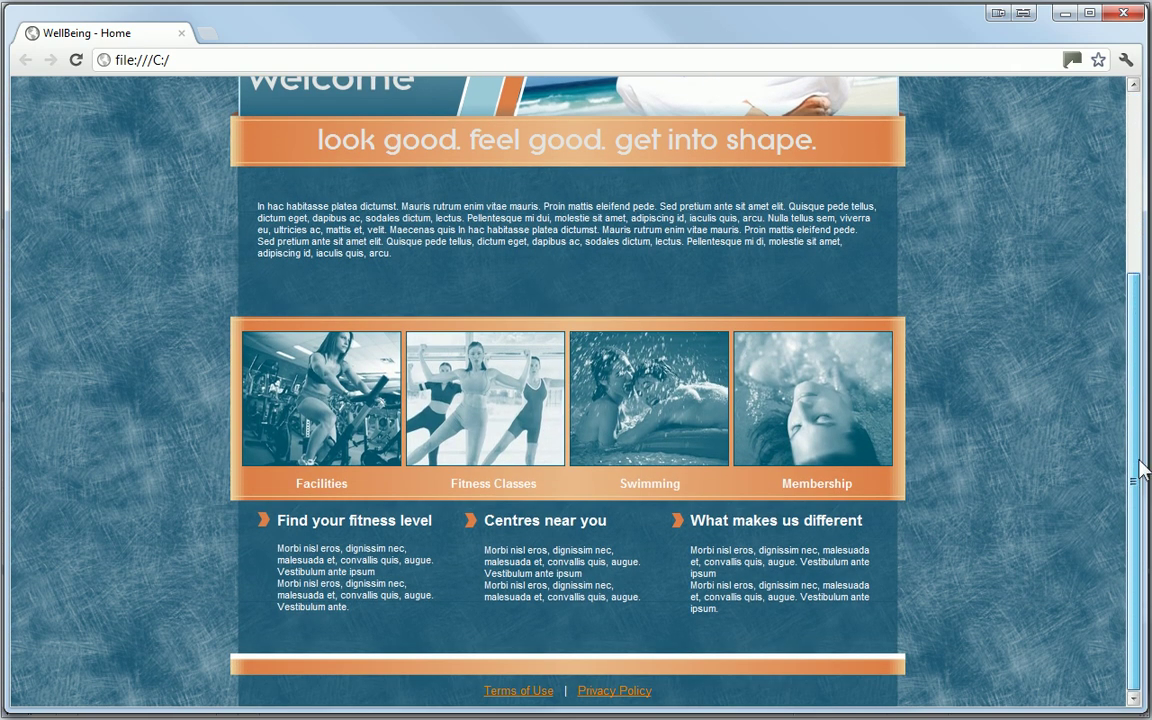
left_click(530, 693)
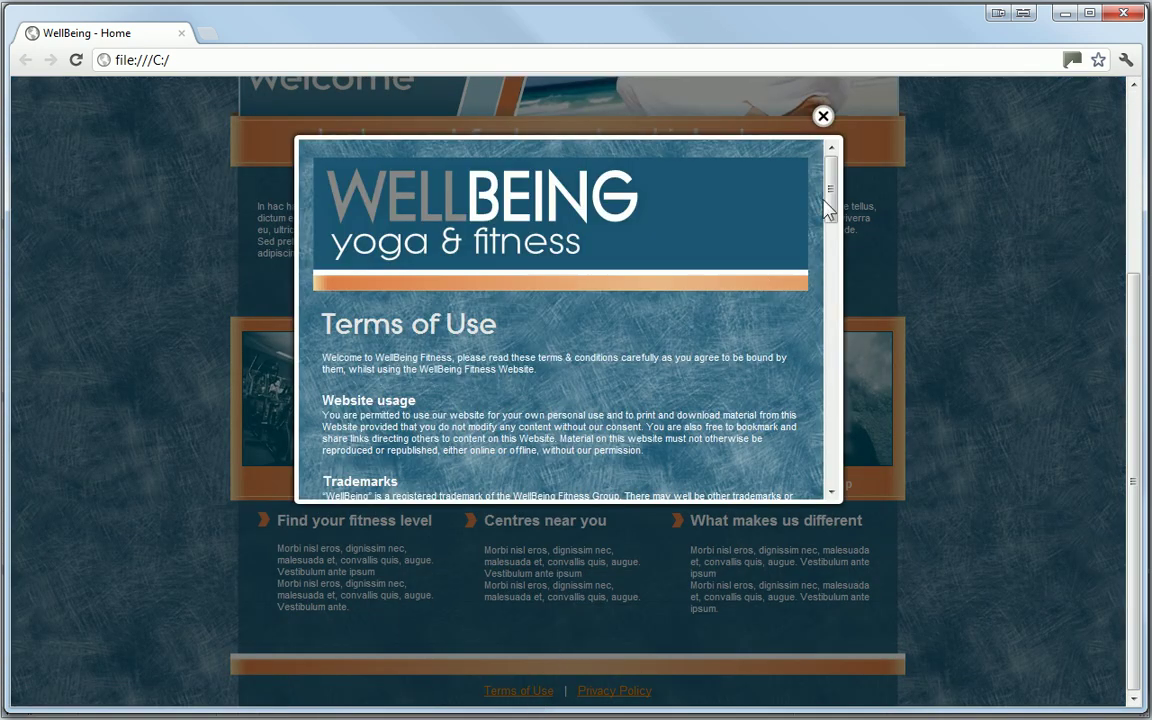
scroll(759, 268, "down", 5)
left_click(822, 116)
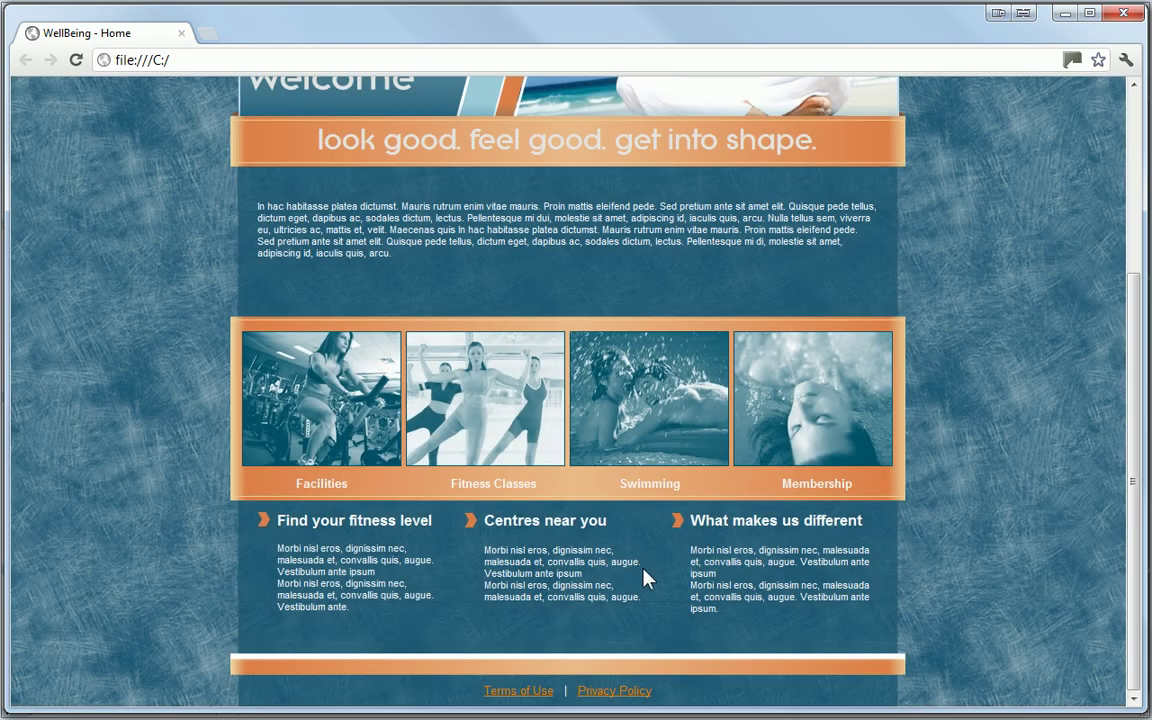
left_click(614, 691)
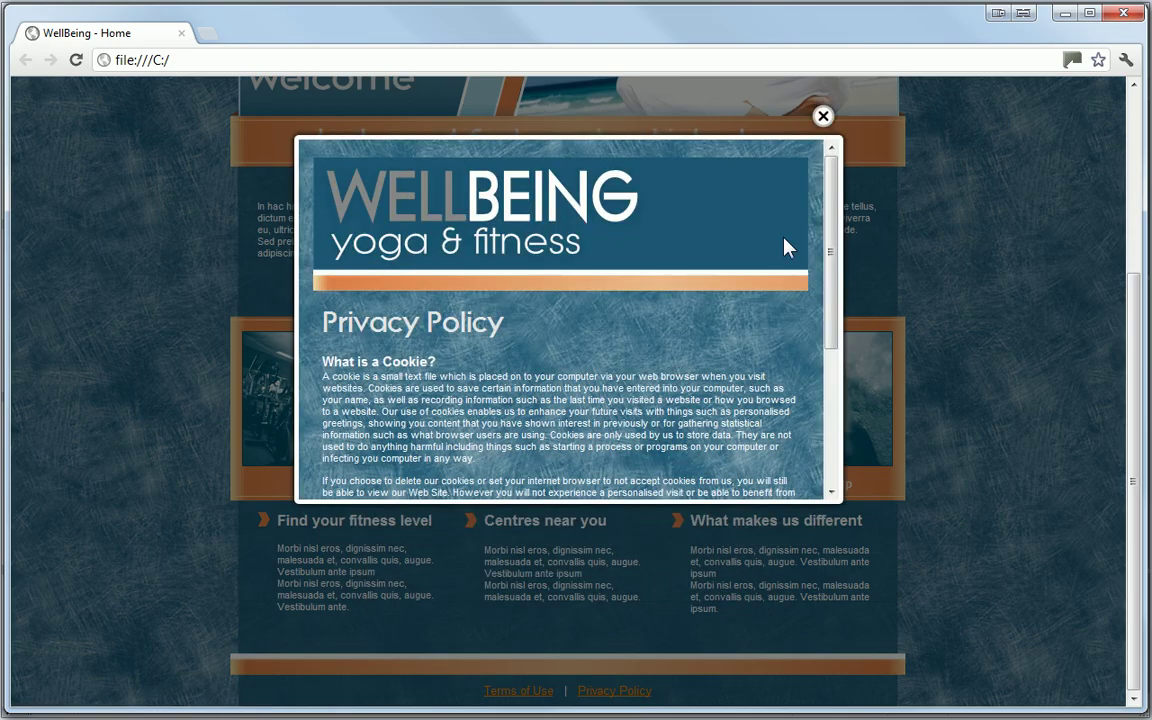
scroll(785, 247, "down", 1)
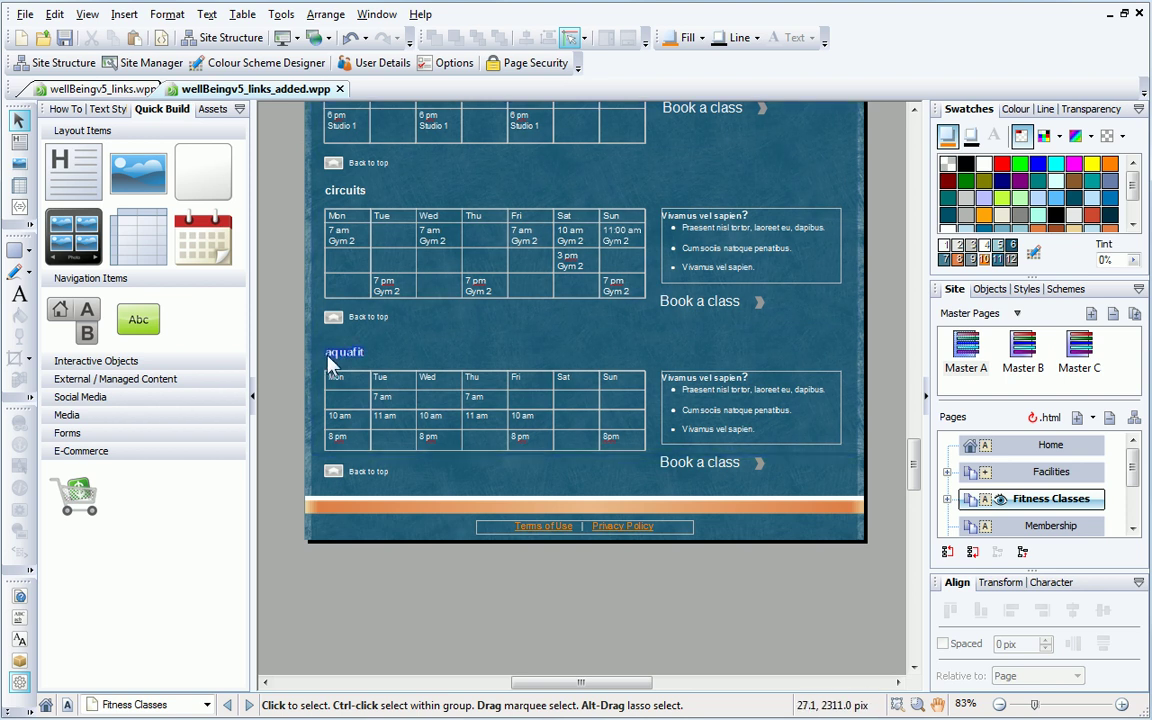
Select the aquafit timetable heading on Fitness Classes and insert an anchor named aquafit
left_click(326, 352)
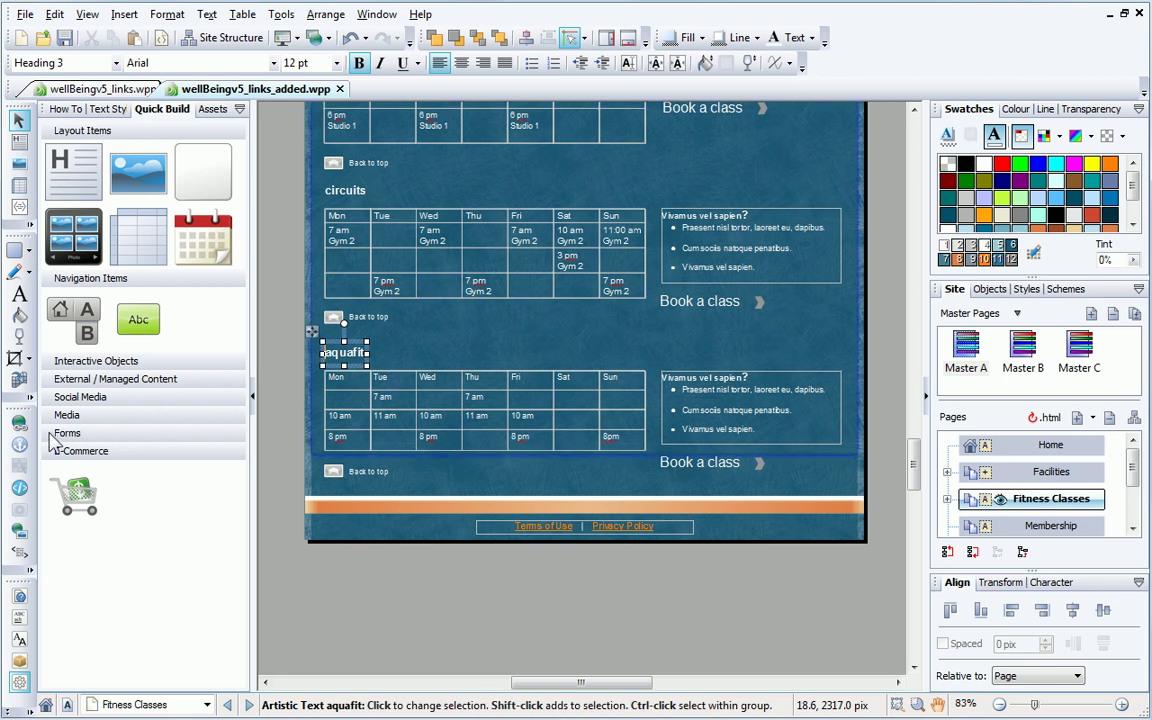
left_click(19, 443)
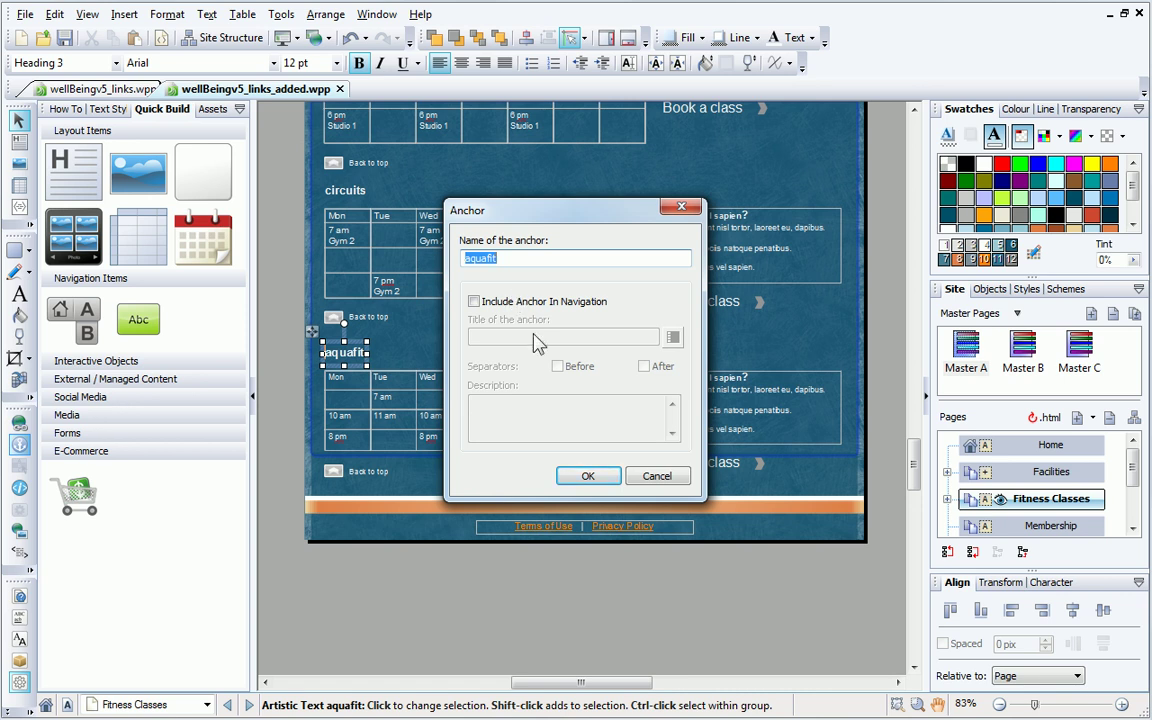
left_click(588, 476)
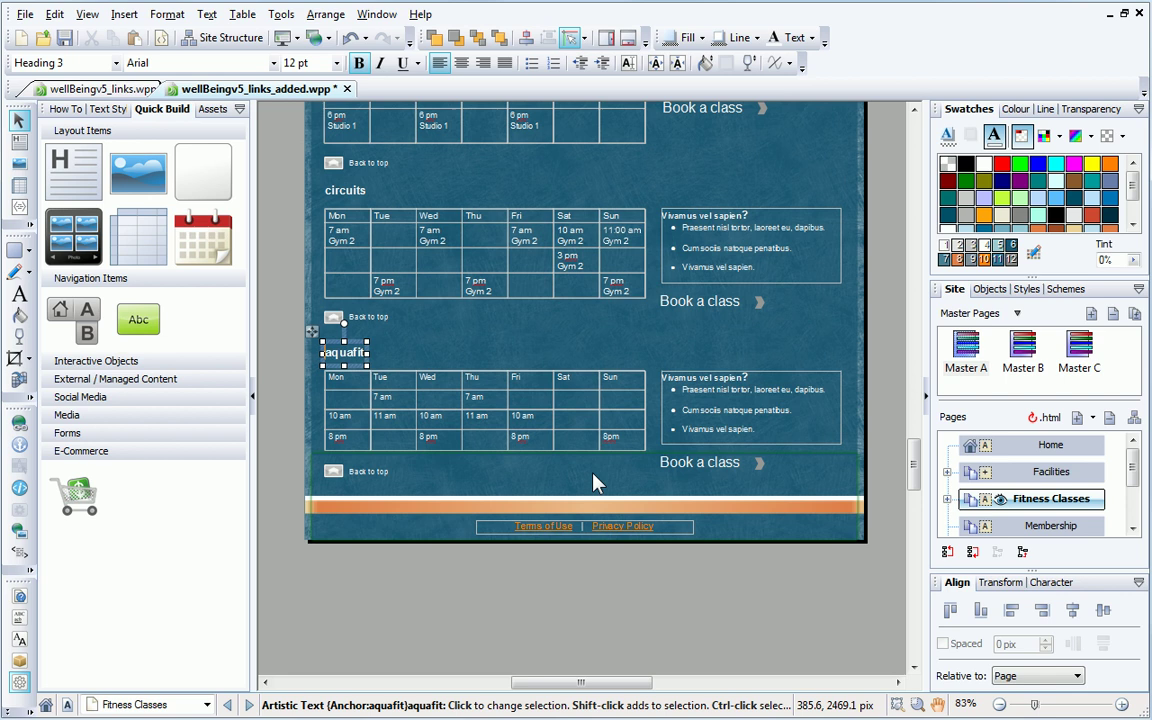
Hyperlink the word aquafit in the class links row to the aquafit anchor, opening in Same Window
left_click_drag(911, 460, 913, 340)
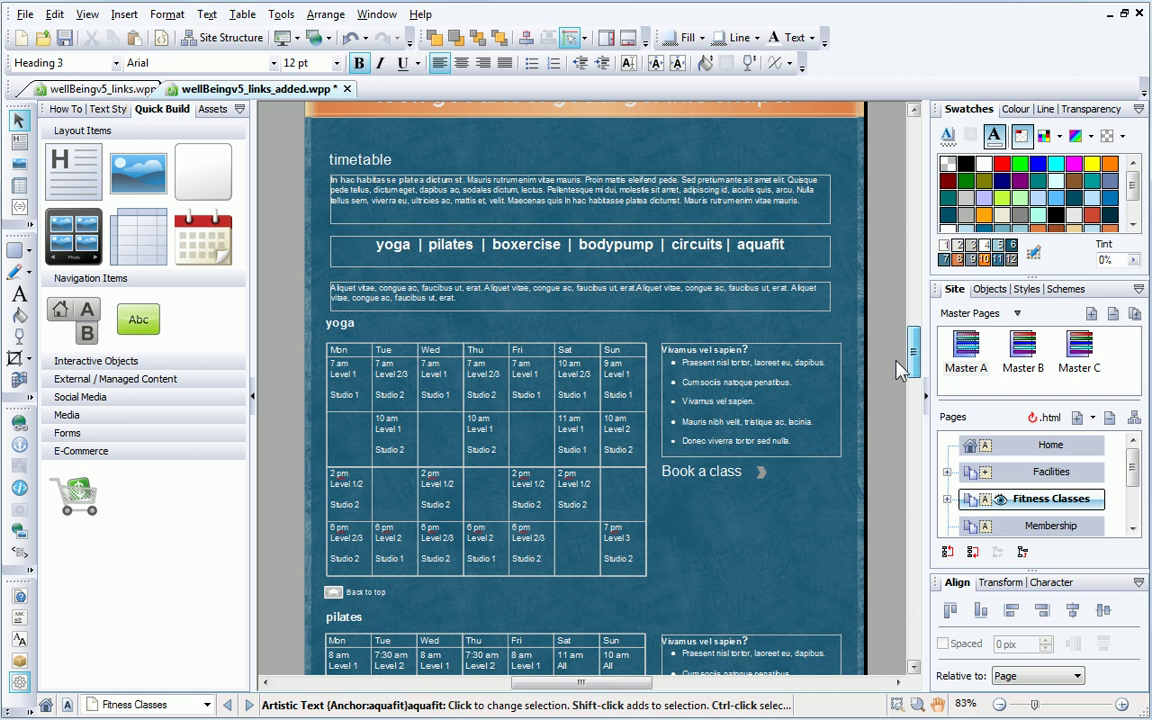
left_click(738, 245)
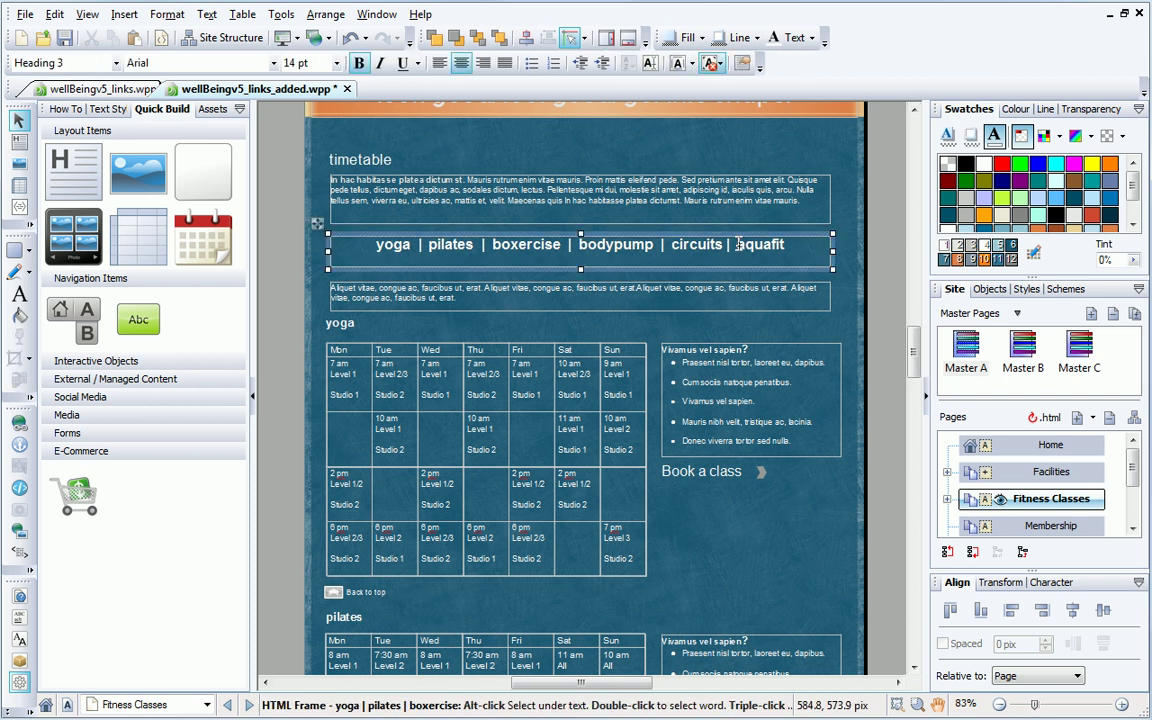
left_click_drag(738, 245, 790, 244)
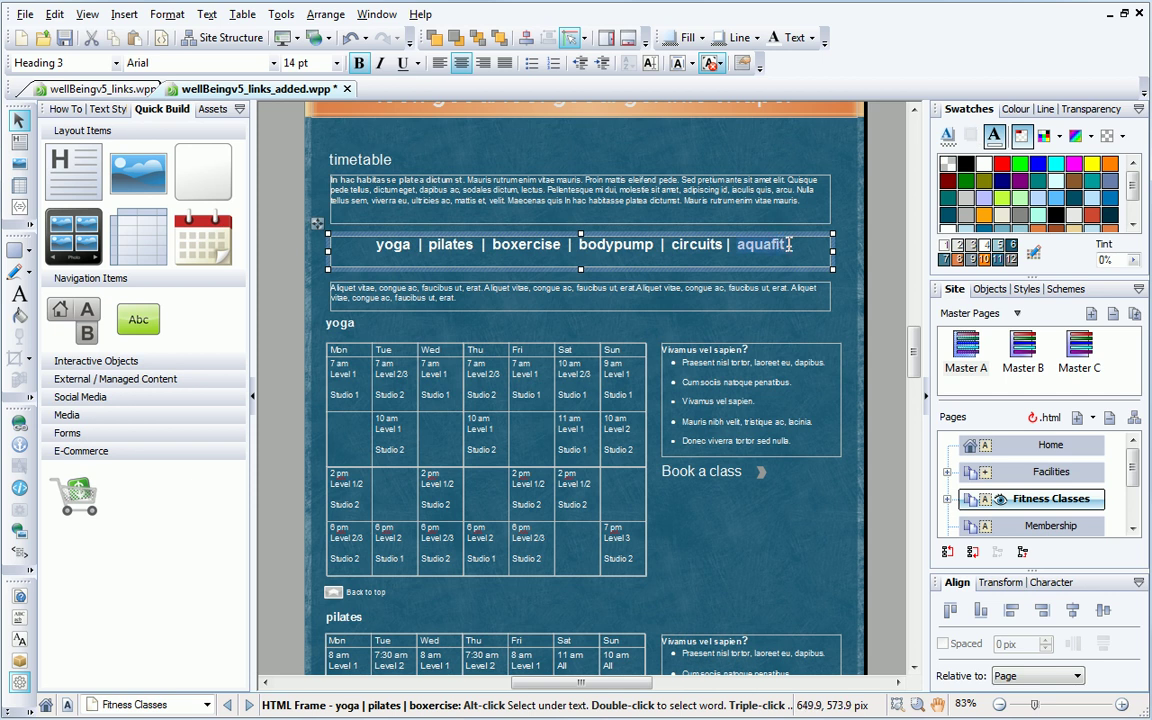
left_click(20, 423)
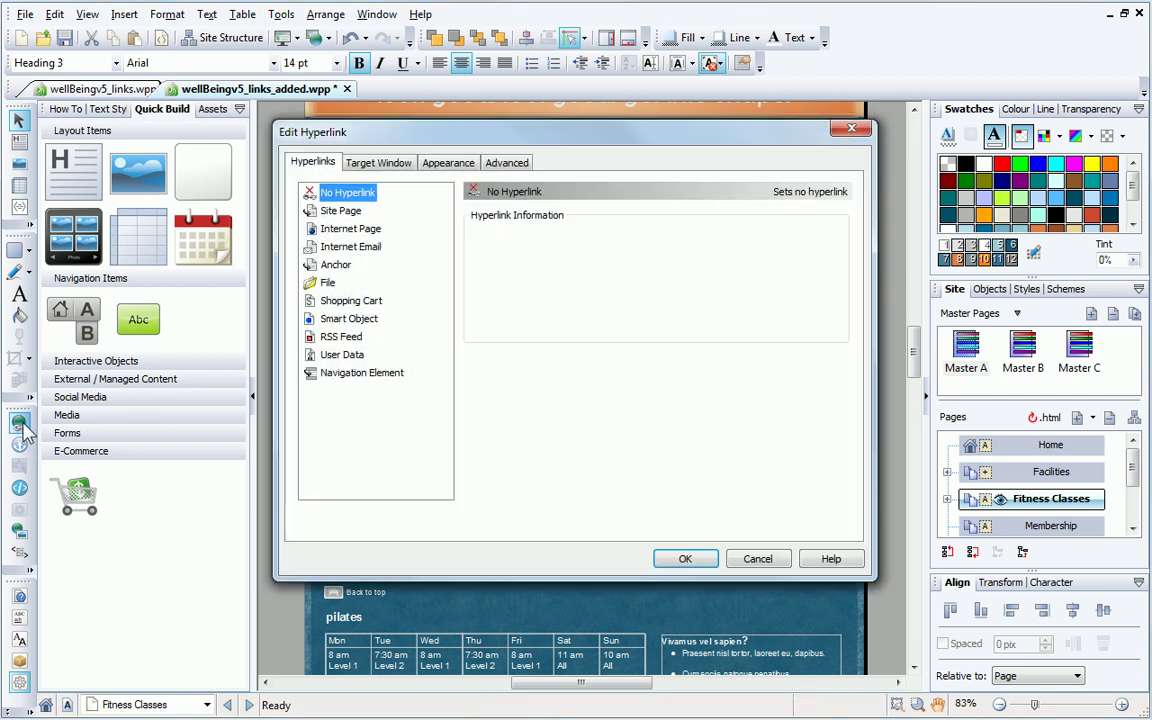
left_click(340, 267)
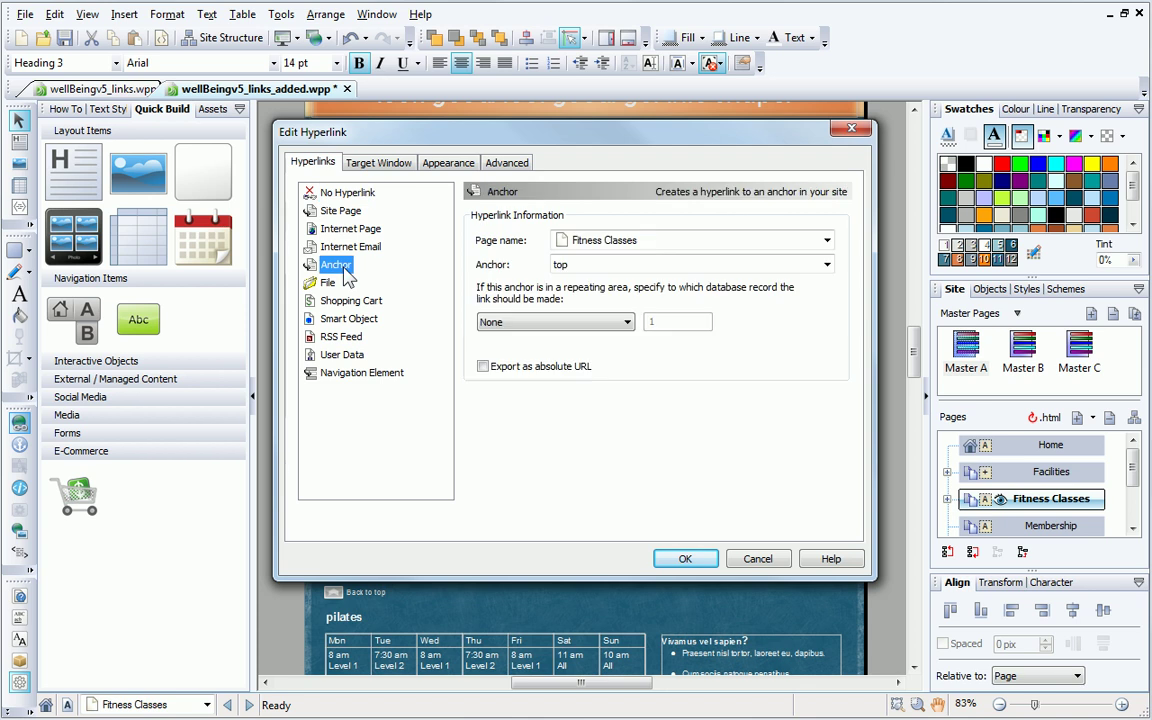
left_click(826, 264)
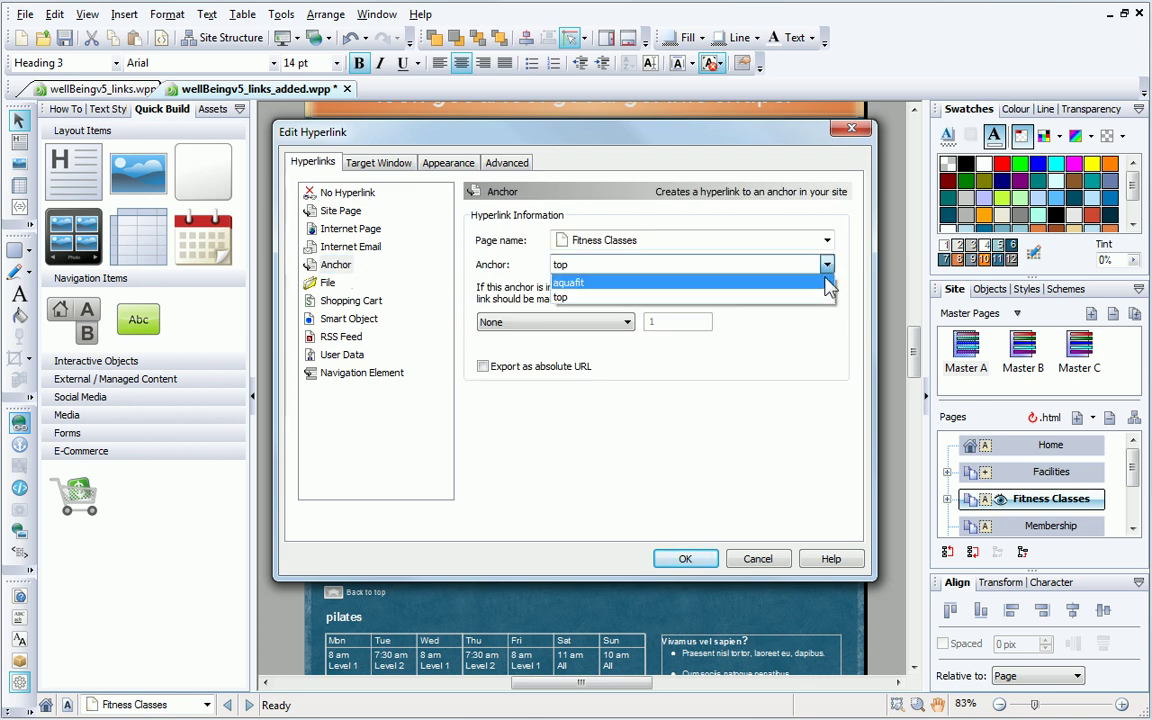
left_click(824, 283)
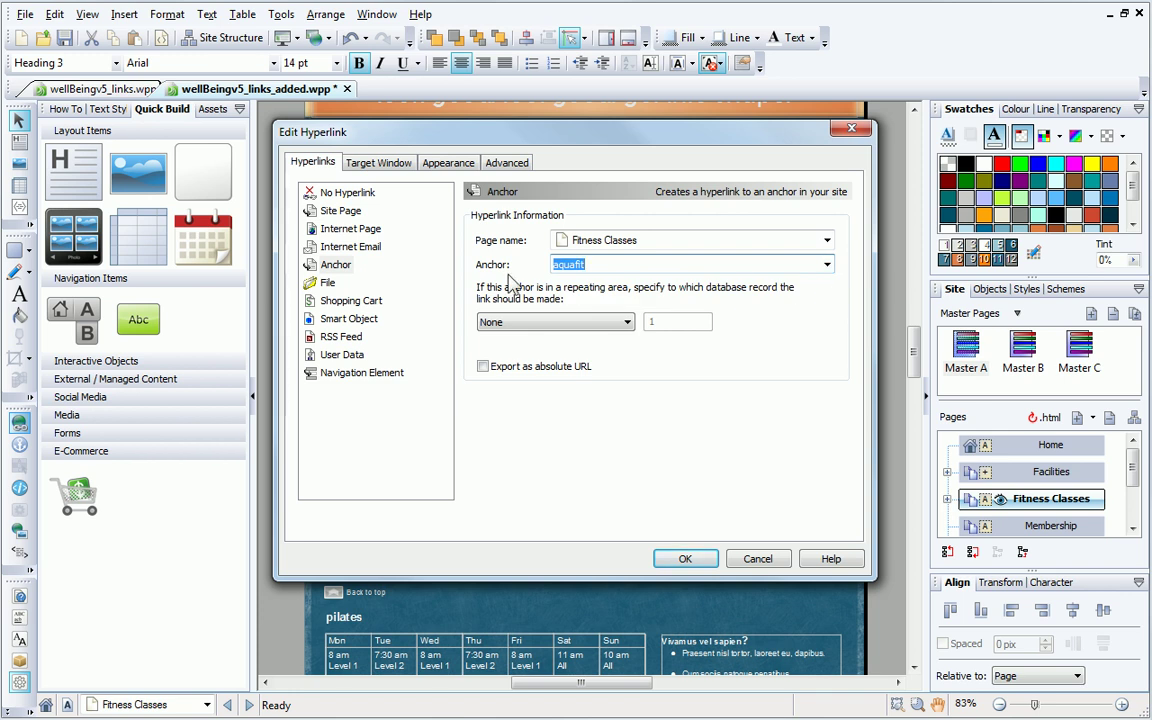
left_click(372, 168)
left_click(407, 210)
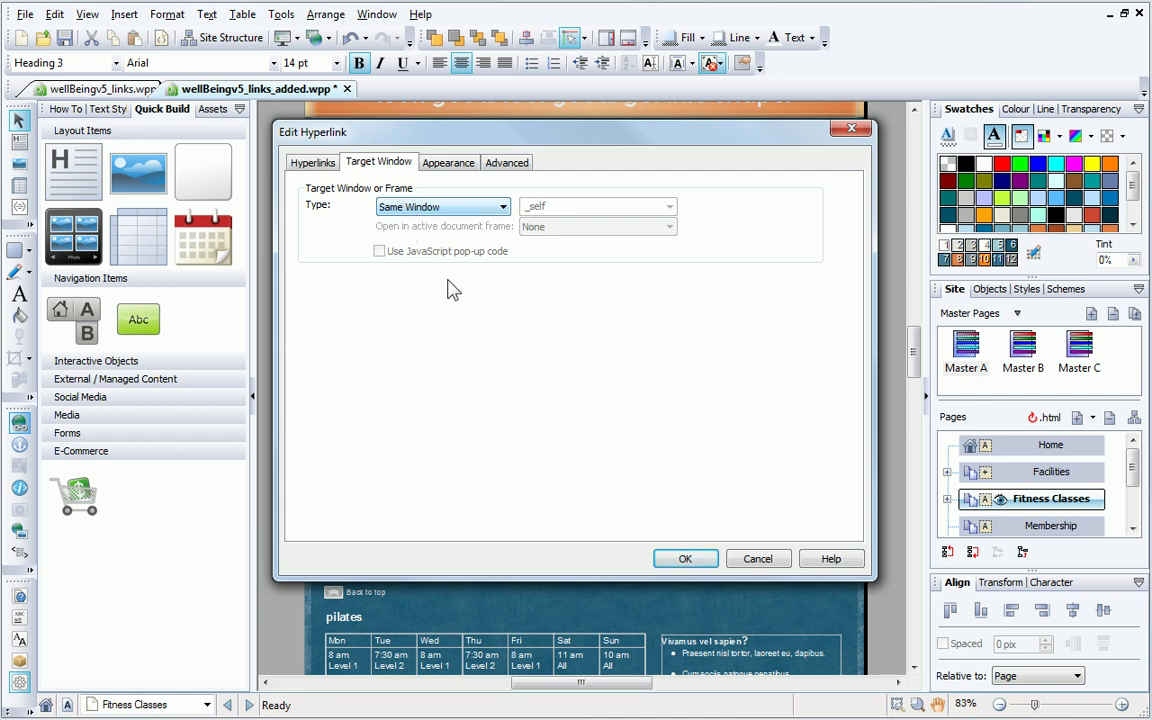
left_click(703, 565)
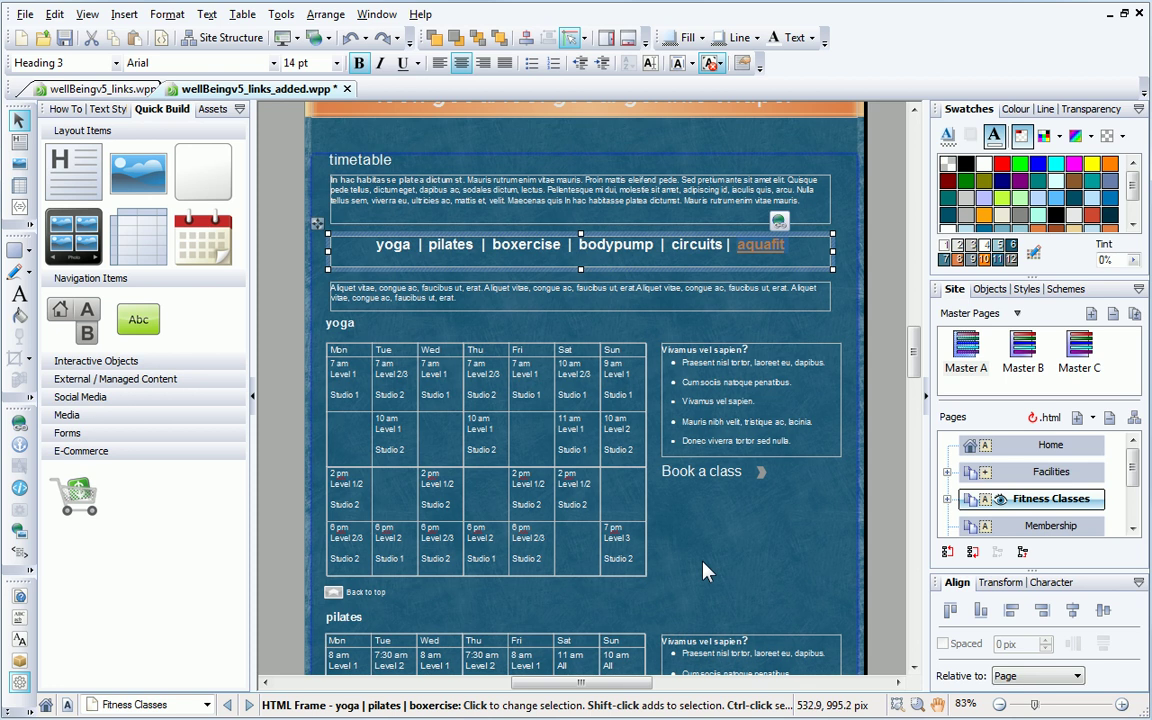
Select the circuits timetable heading and insert an anchor named circuits
left_click_drag(913, 386, 913, 483)
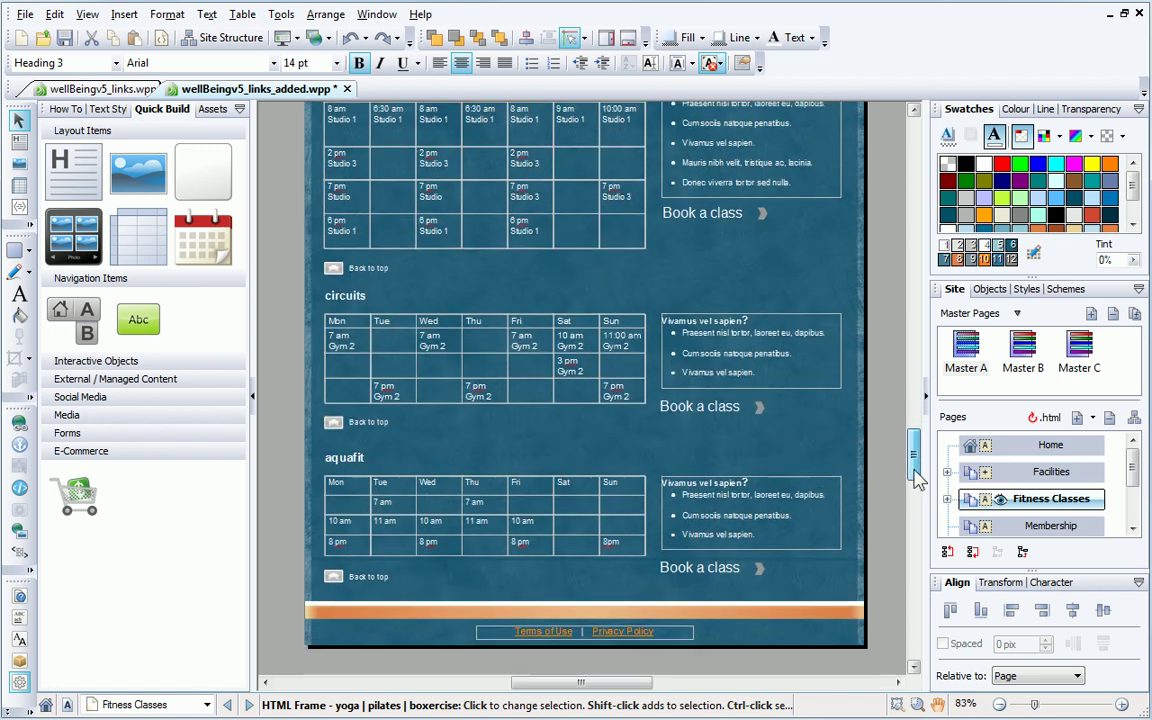
left_click(325, 295)
left_click(19, 443)
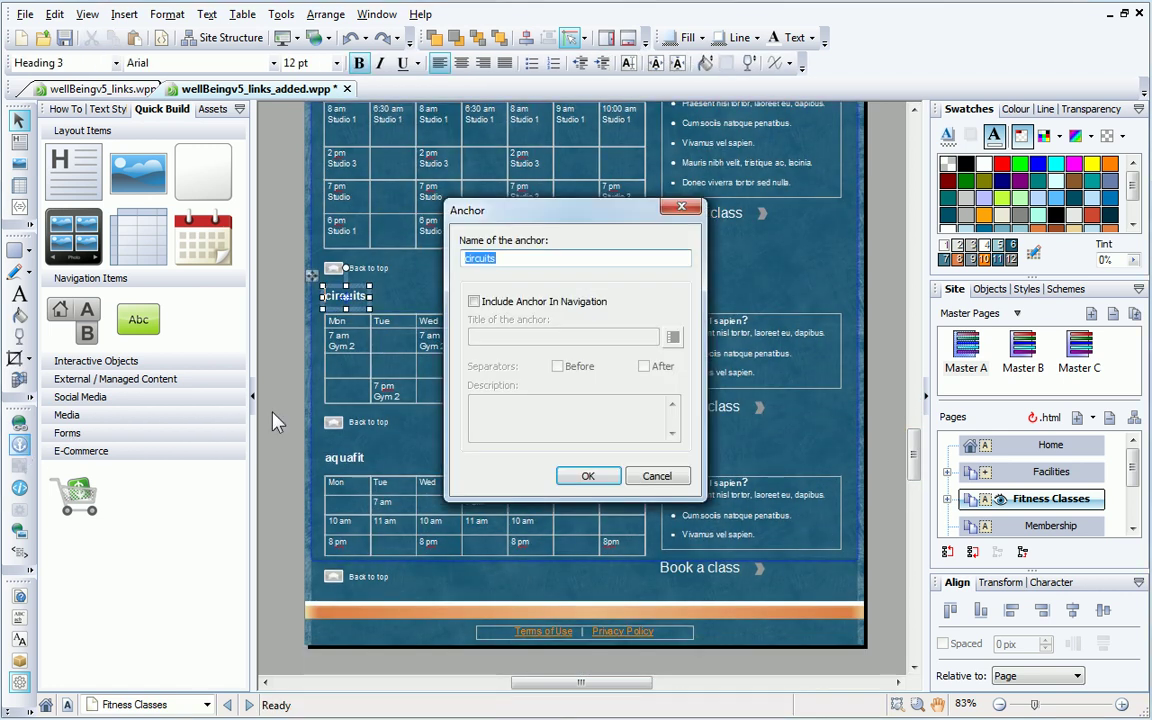
left_click(592, 478)
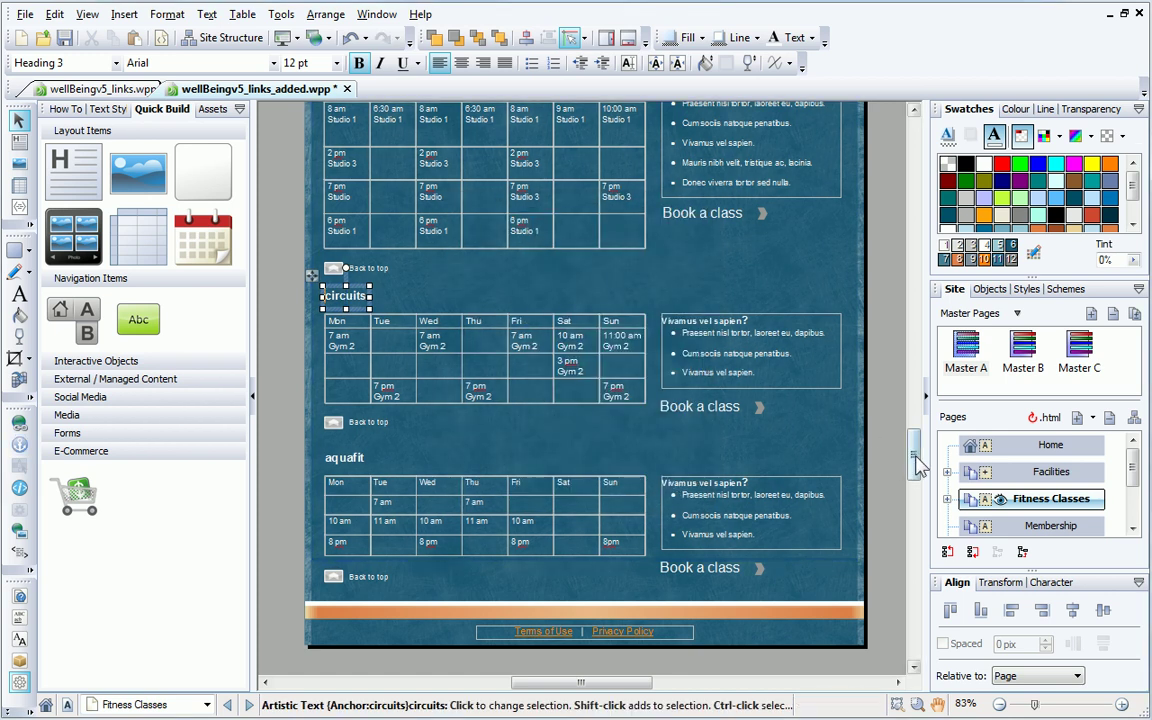
left_click_drag(918, 463, 915, 345)
Hyperlink the word circuits in the class links row to the circuits anchor
left_click(680, 368)
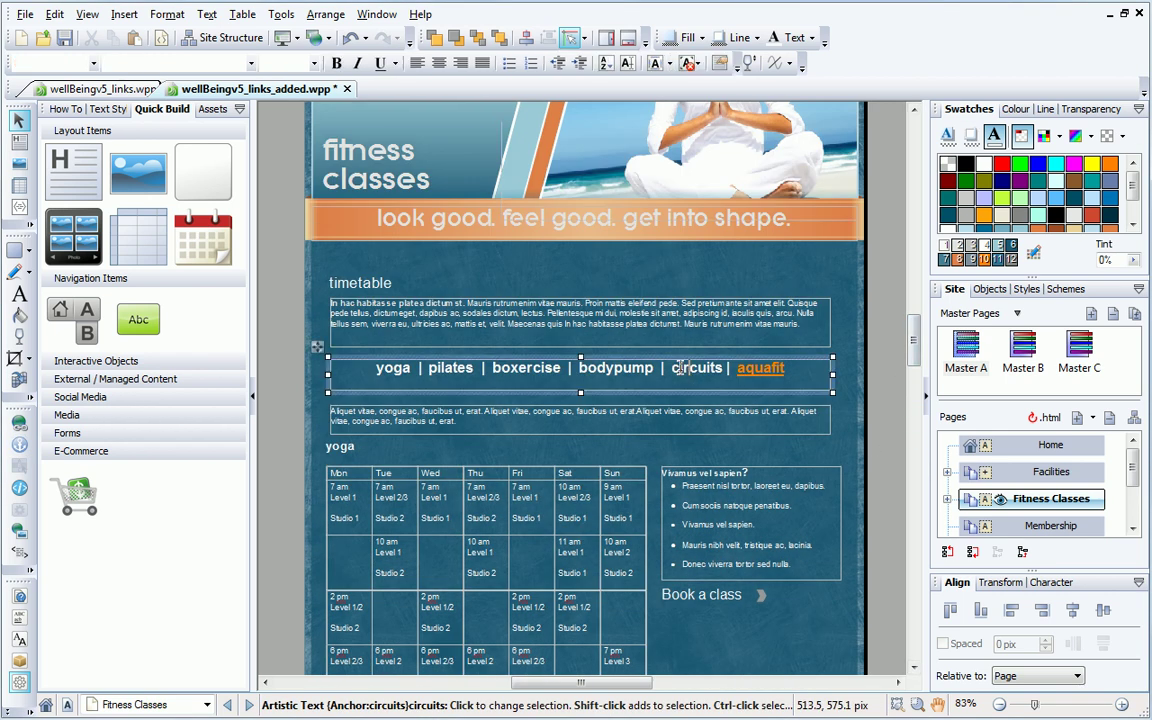
left_click_drag(672, 368, 725, 368)
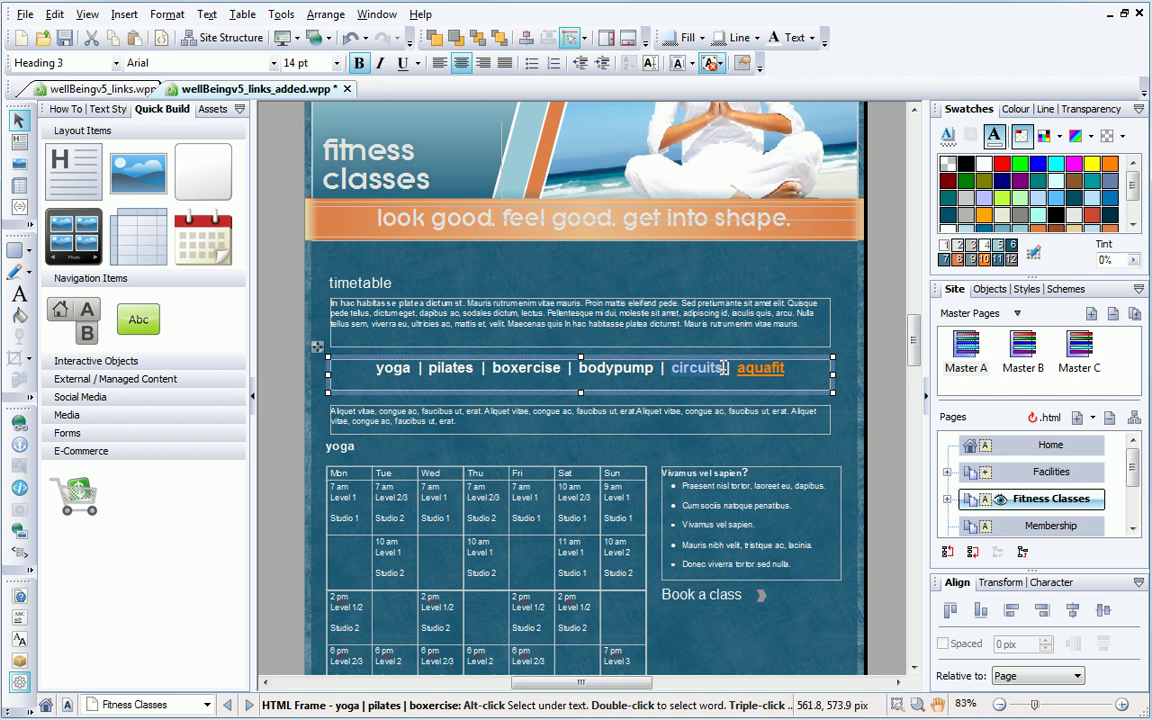
left_click(18, 424)
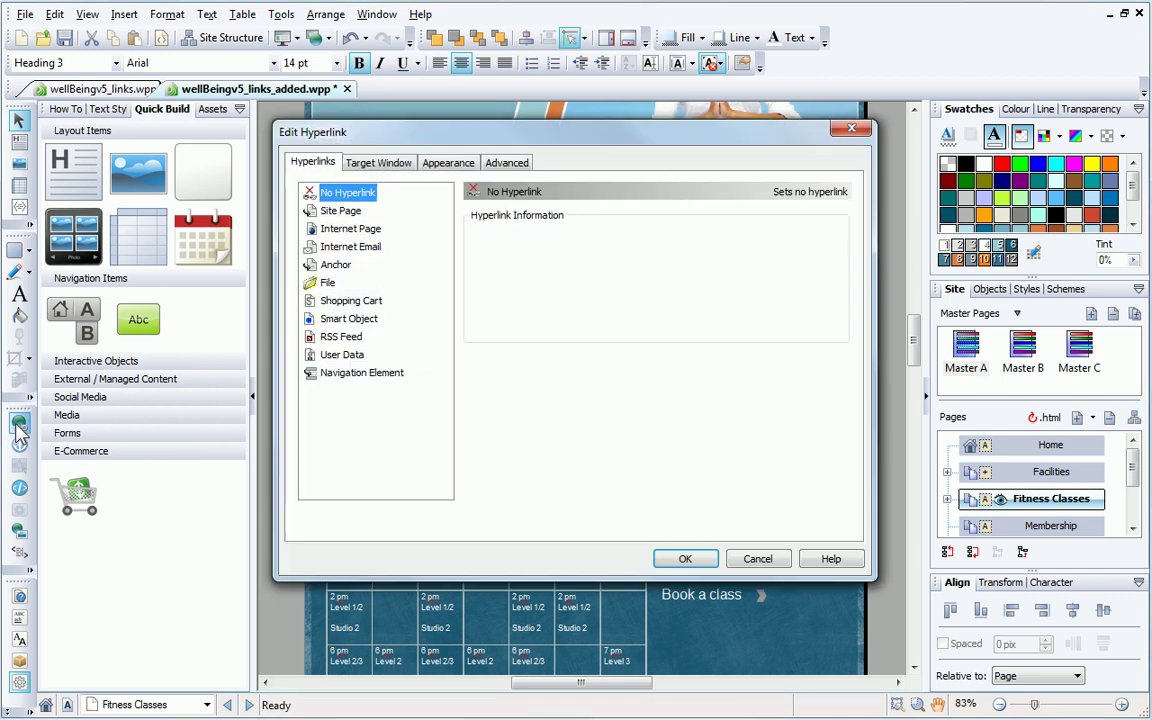
left_click(334, 266)
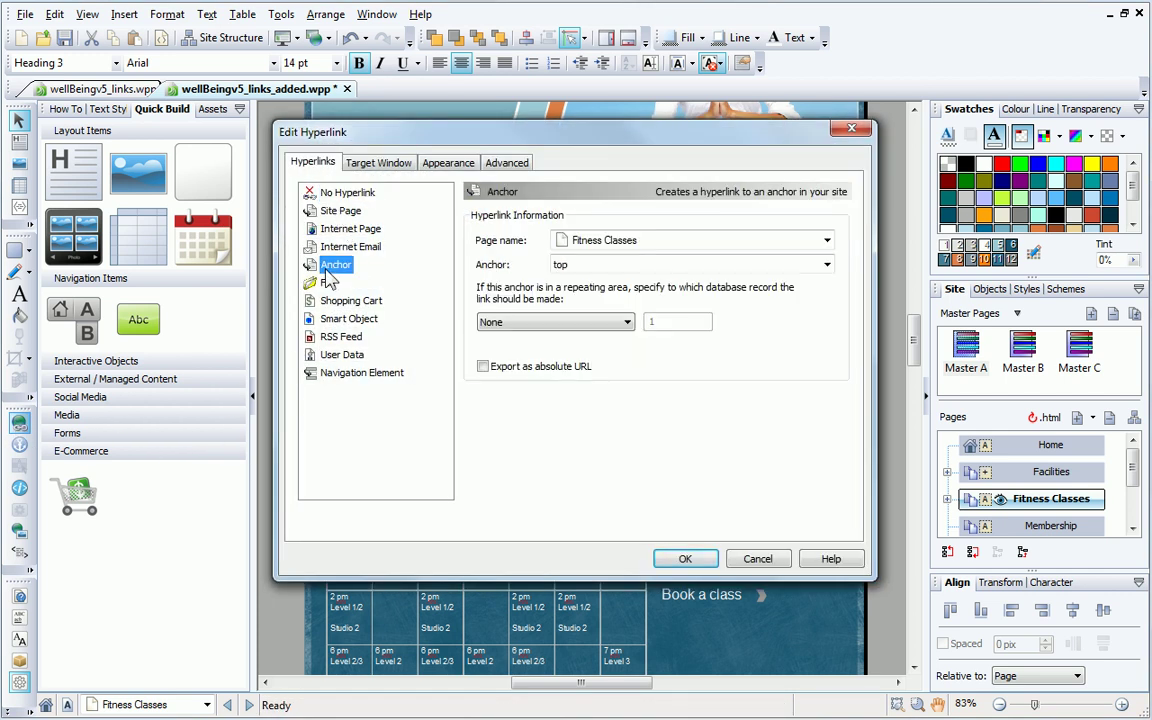
left_click(827, 265)
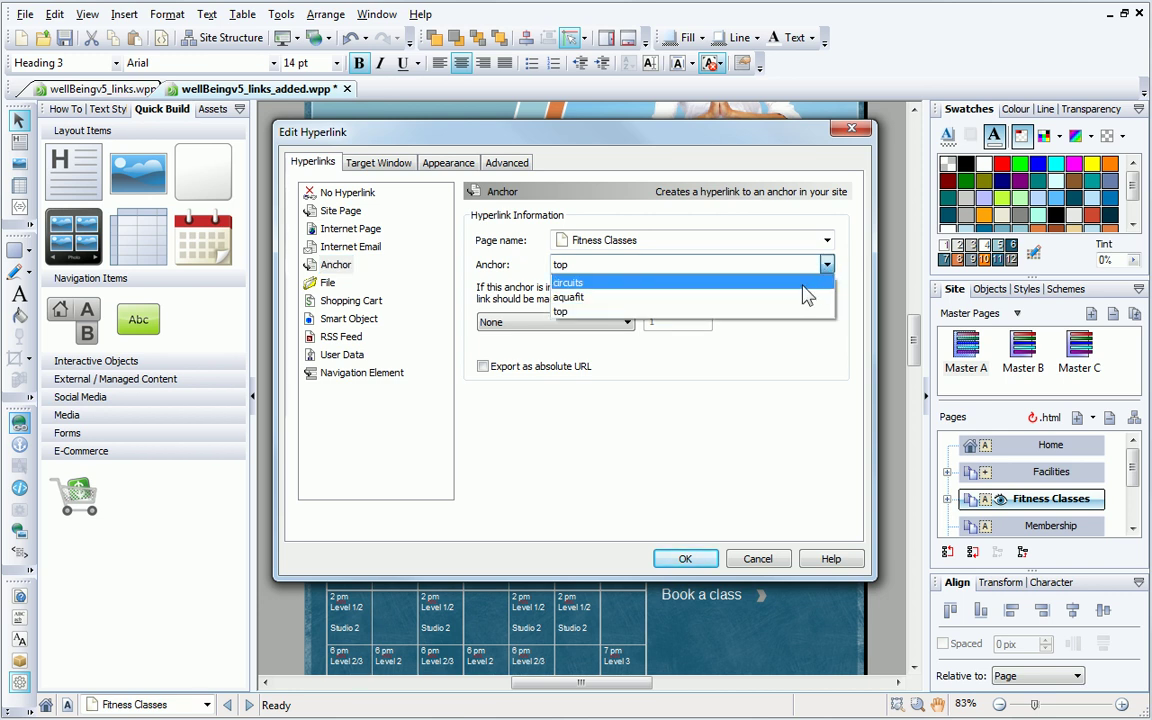
left_click(803, 284)
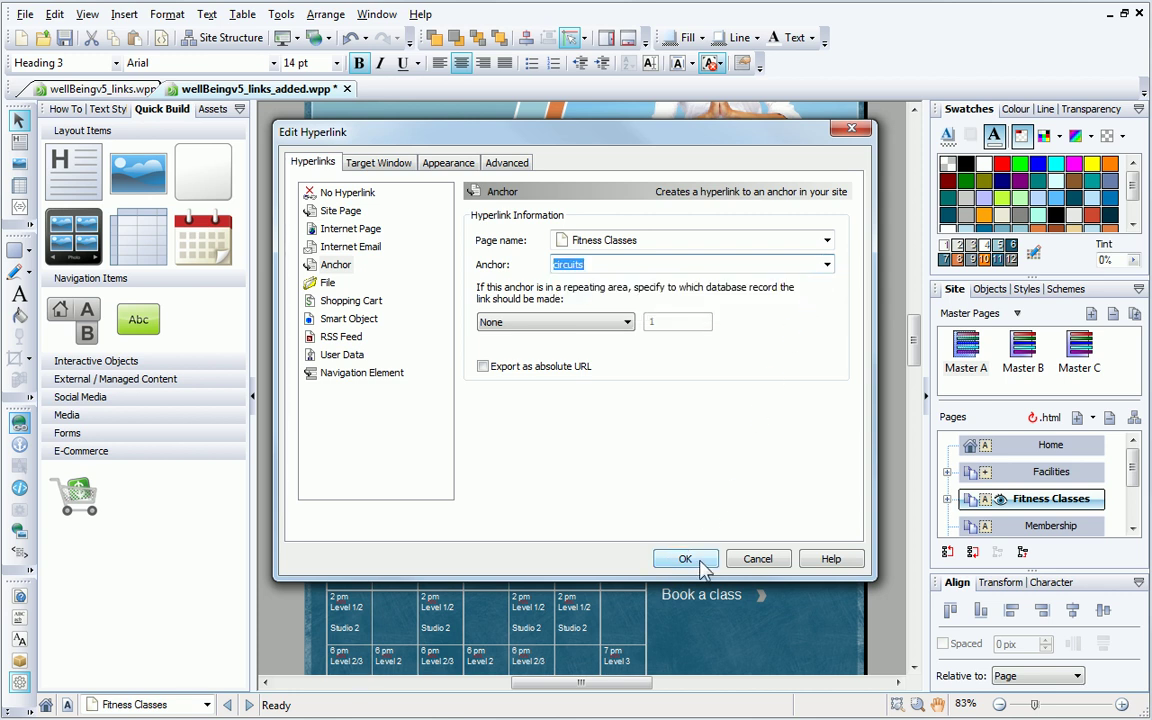
left_click(699, 566)
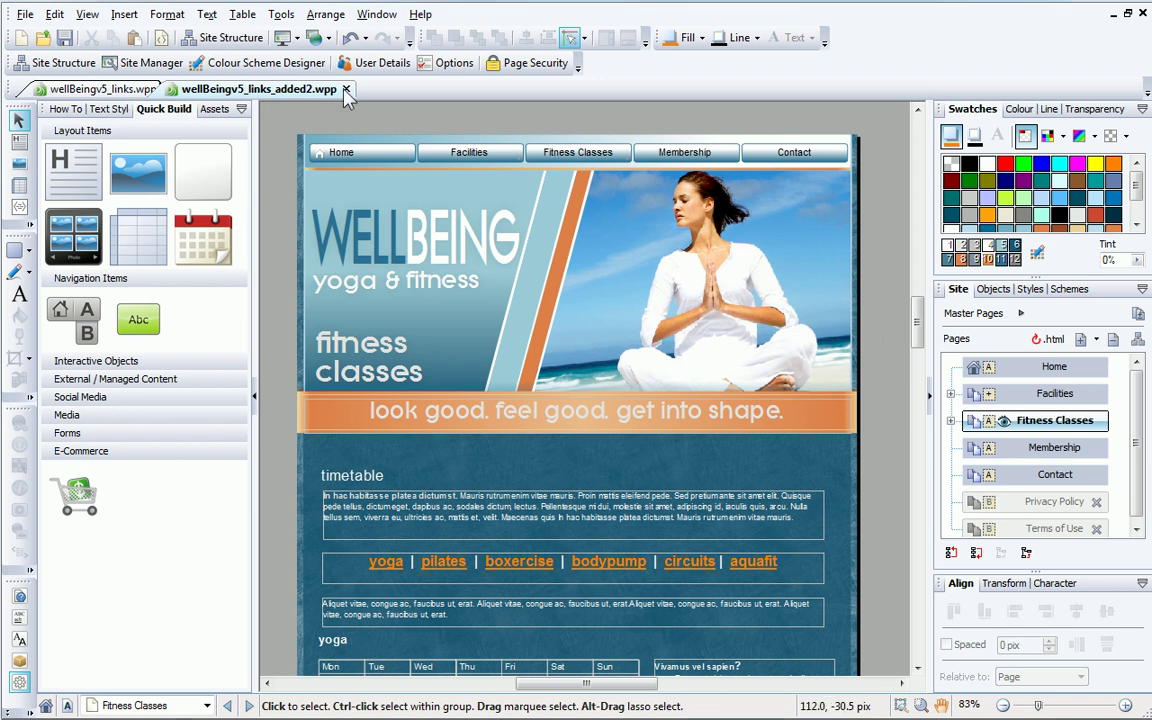
Open the site's anchor list in Site Manager and include all six anchors in navigation
left_click(276, 17)
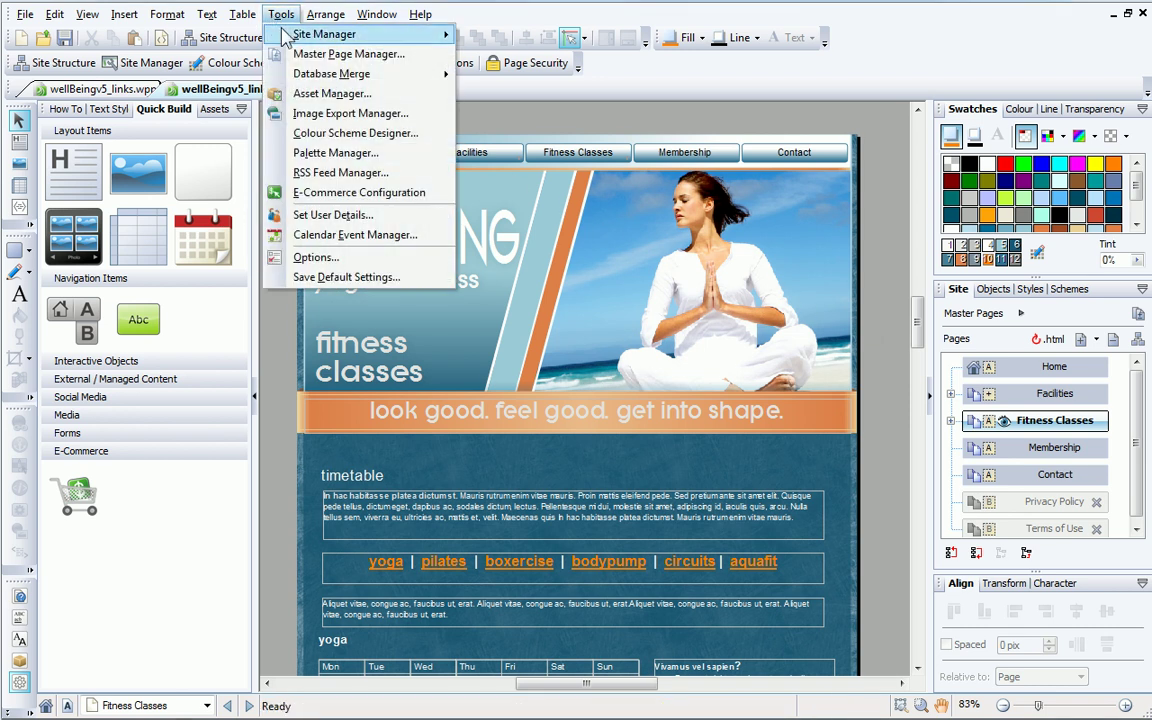
mouse_move(330, 34)
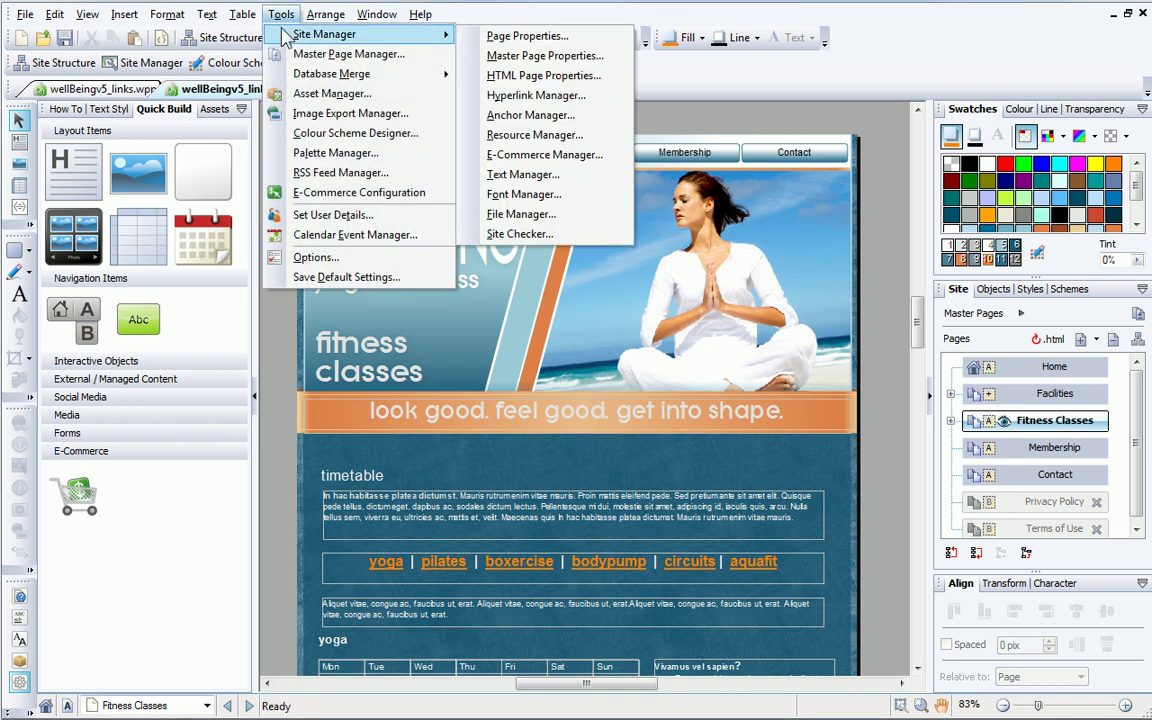
left_click(531, 115)
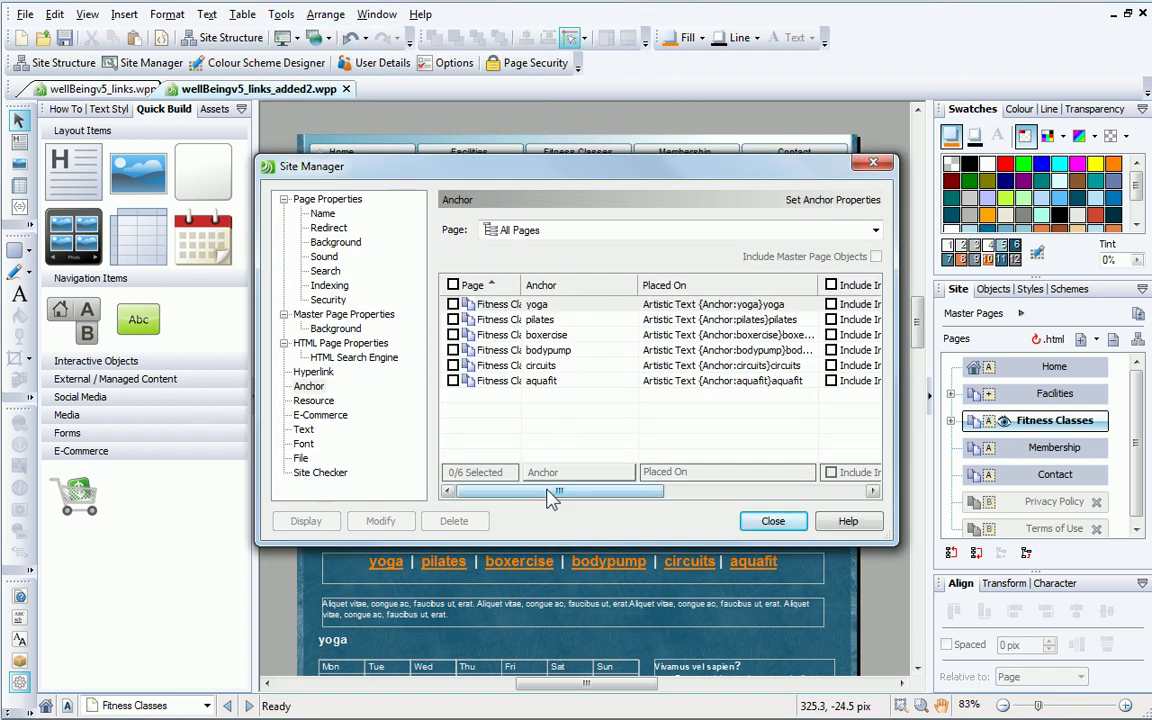
left_click_drag(542, 500, 674, 500)
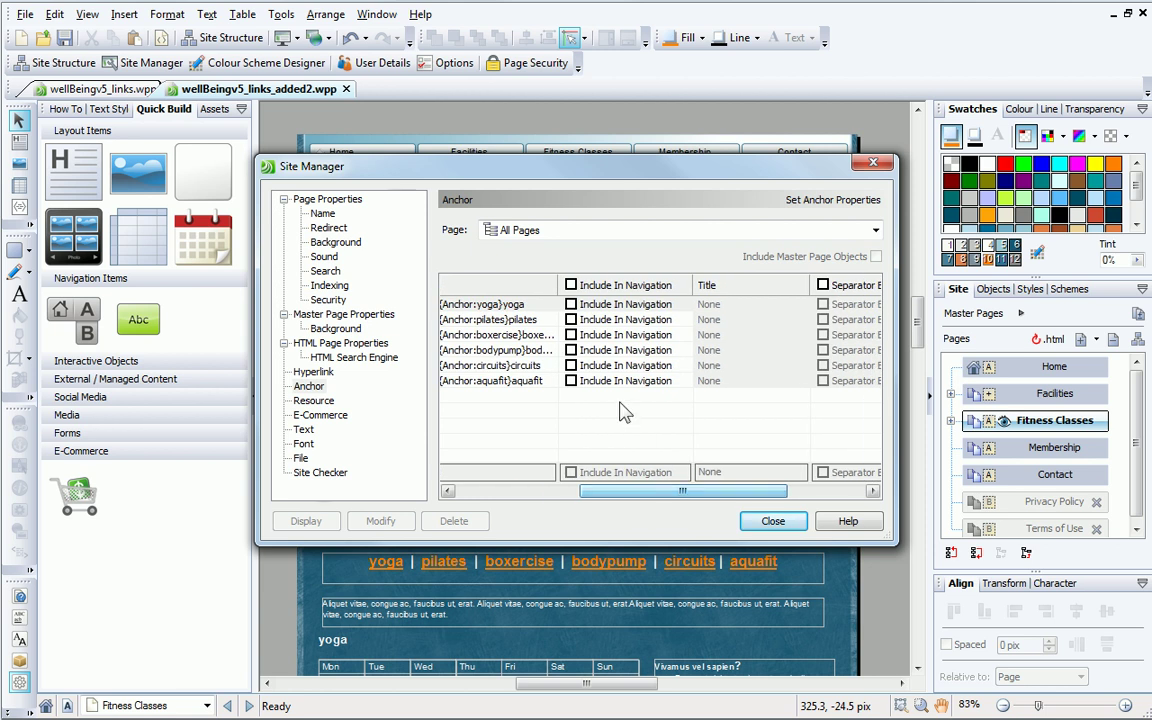
left_click(571, 285)
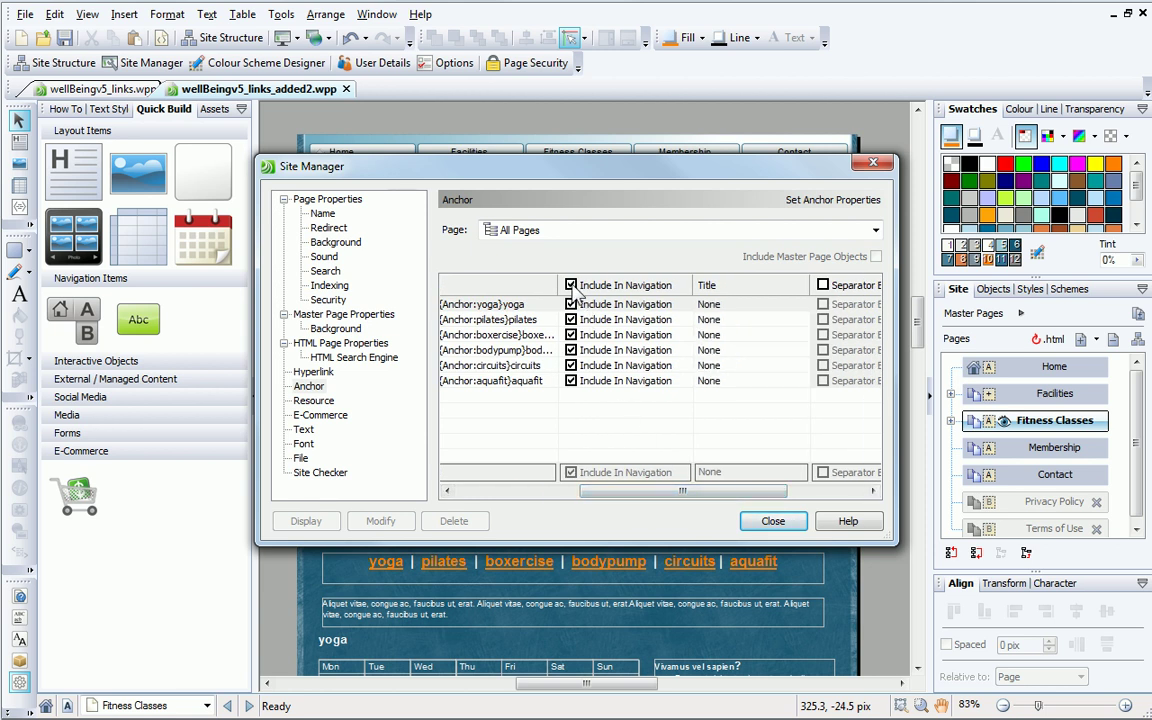
Title the anchors Yoga, Pilates, Boxercise, Bodypump, Circuits and Aquafit, then close Site Manager
double_click(725, 304)
type("Yoga")
double_click(725, 319)
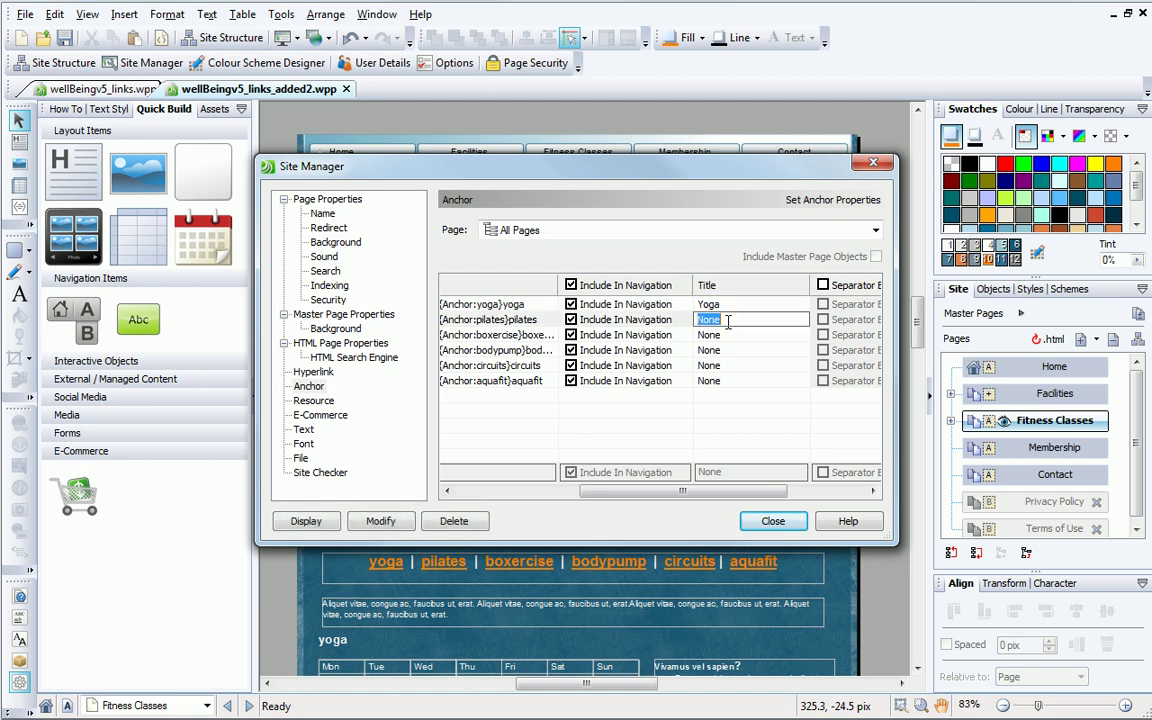
type("Pilates")
double_click(727, 334)
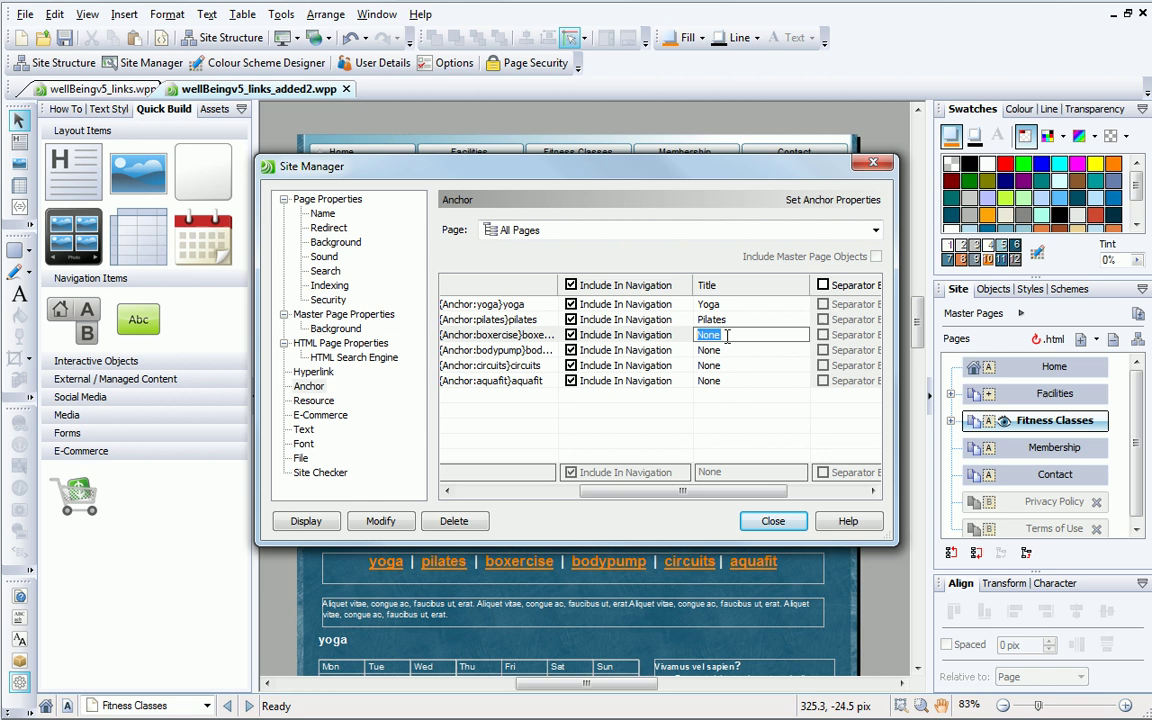
type("Boxercise")
double_click(712, 350)
type("Bodypump")
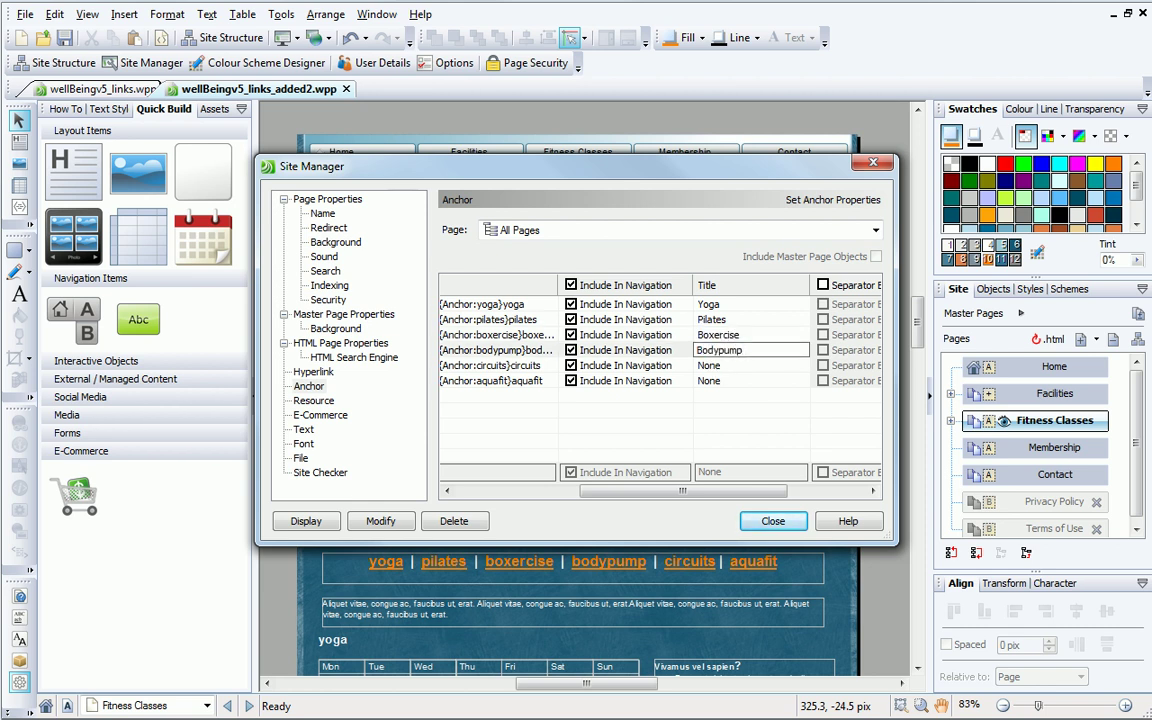
double_click(711, 365)
type("Circuits")
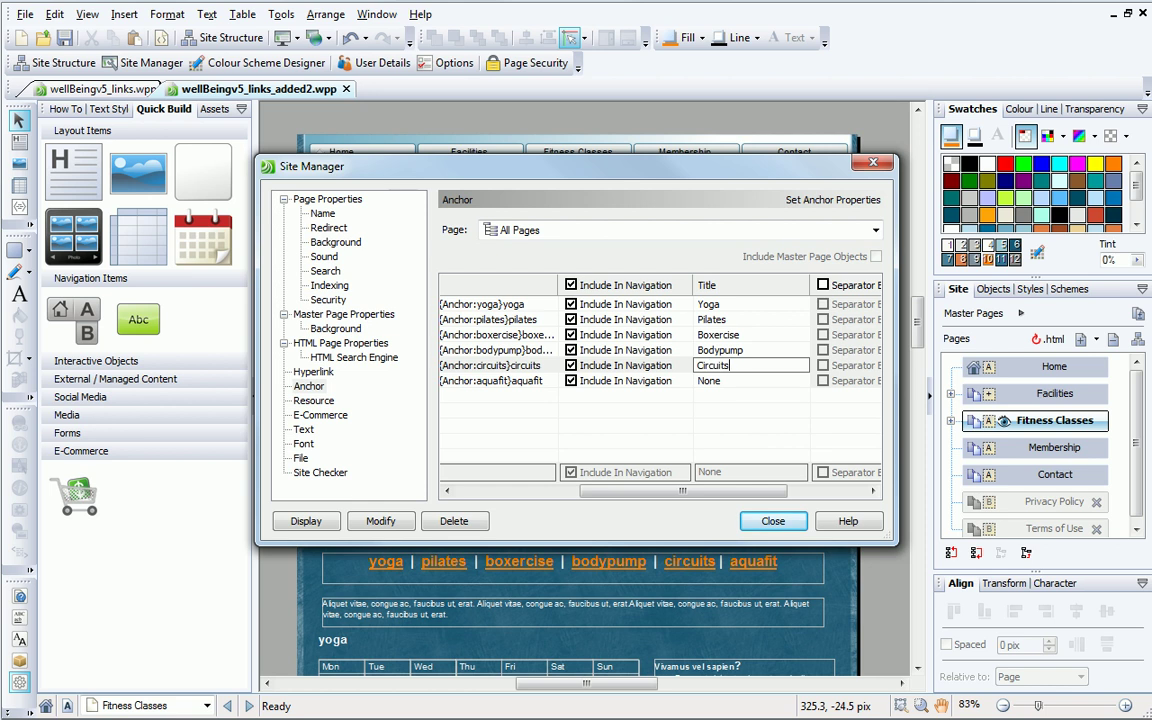
double_click(711, 380)
type("Aquafit")
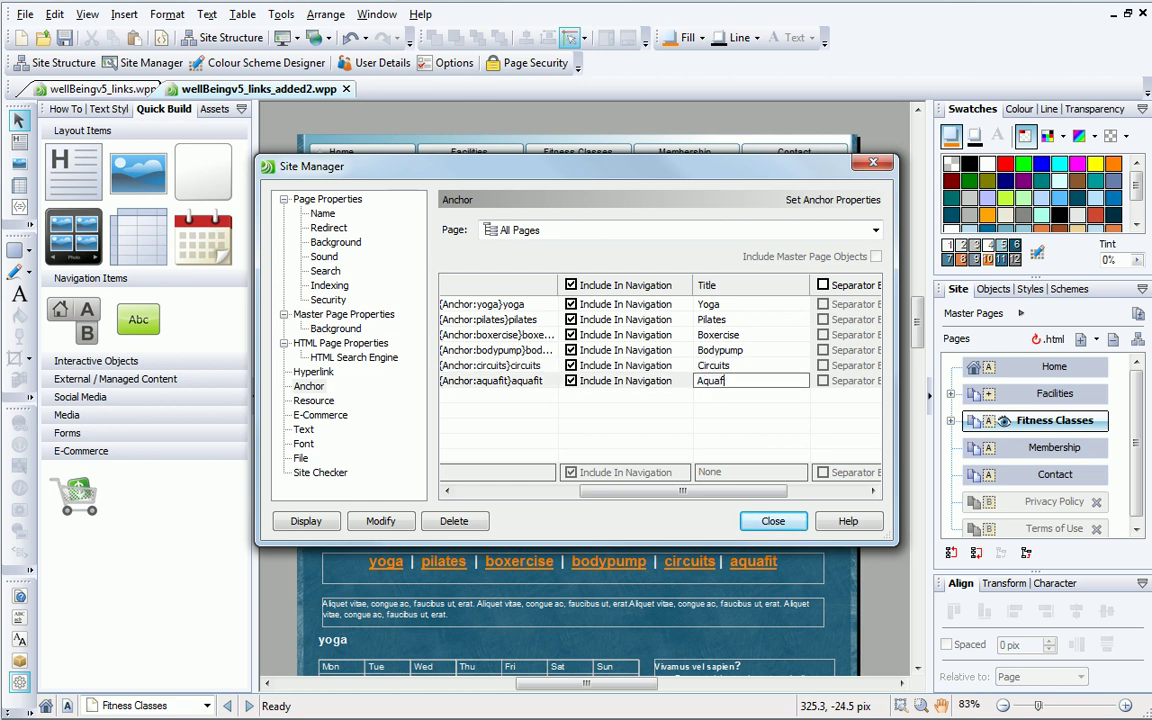
left_click(773, 522)
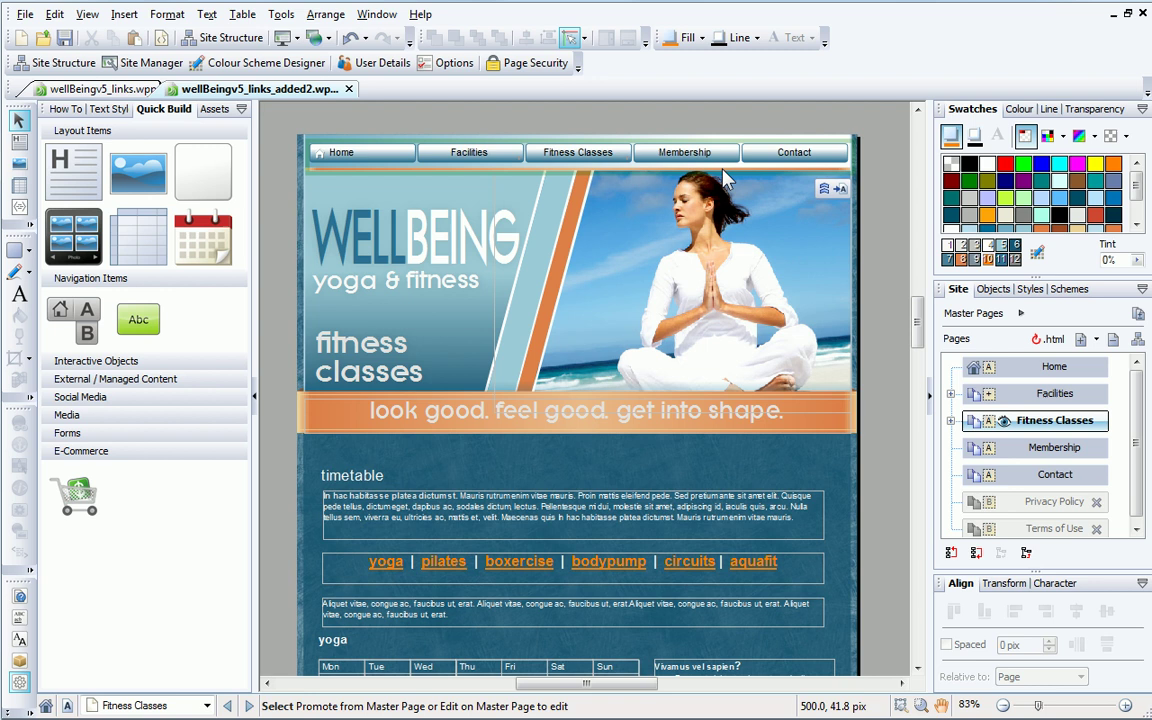
On master page Master A, turn on Include anchors for the navigation bar
mouse_move(845, 198)
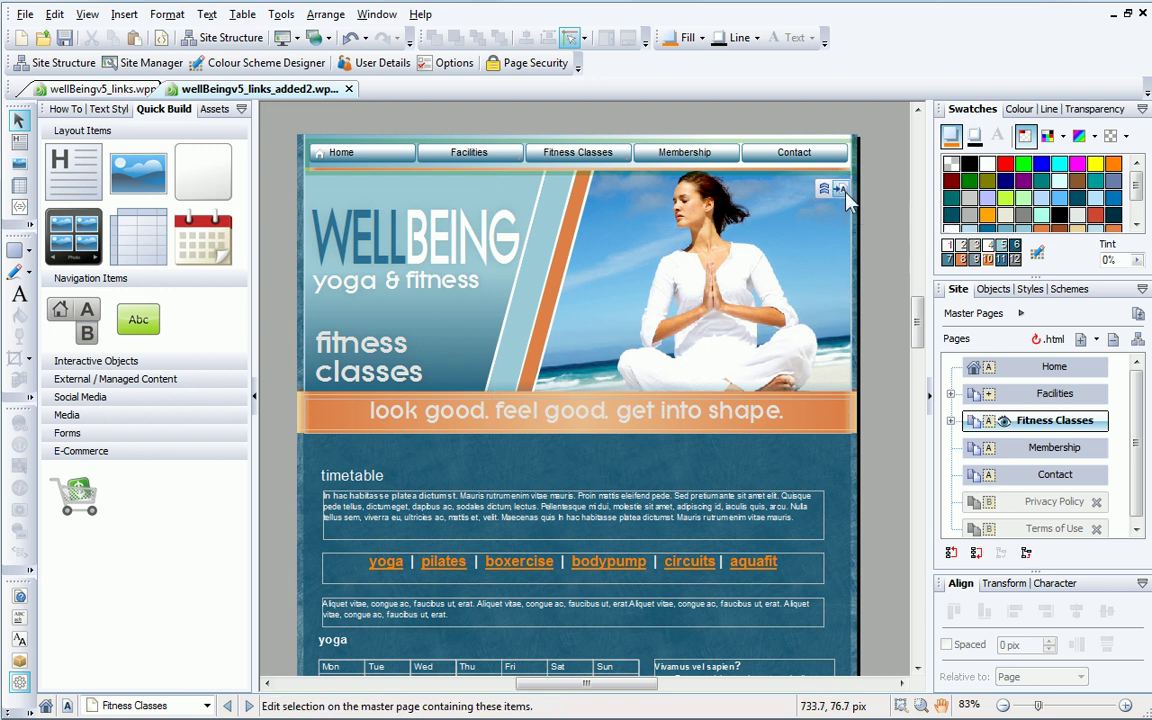
left_click(845, 196)
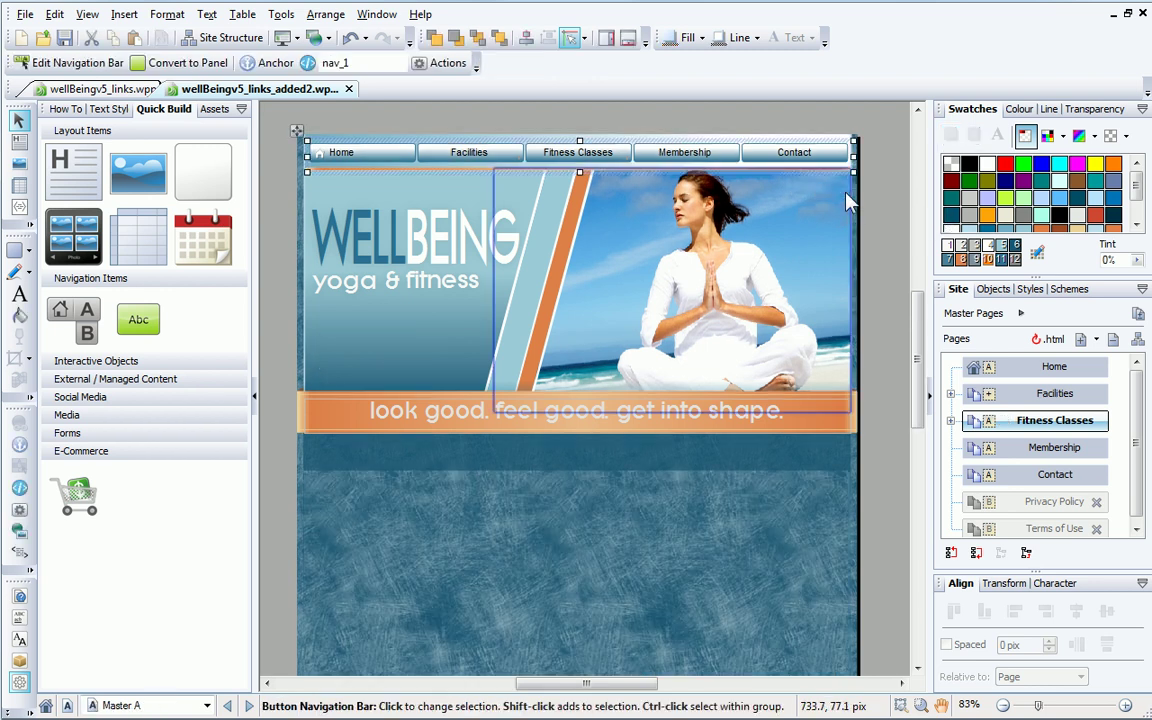
left_click(76, 62)
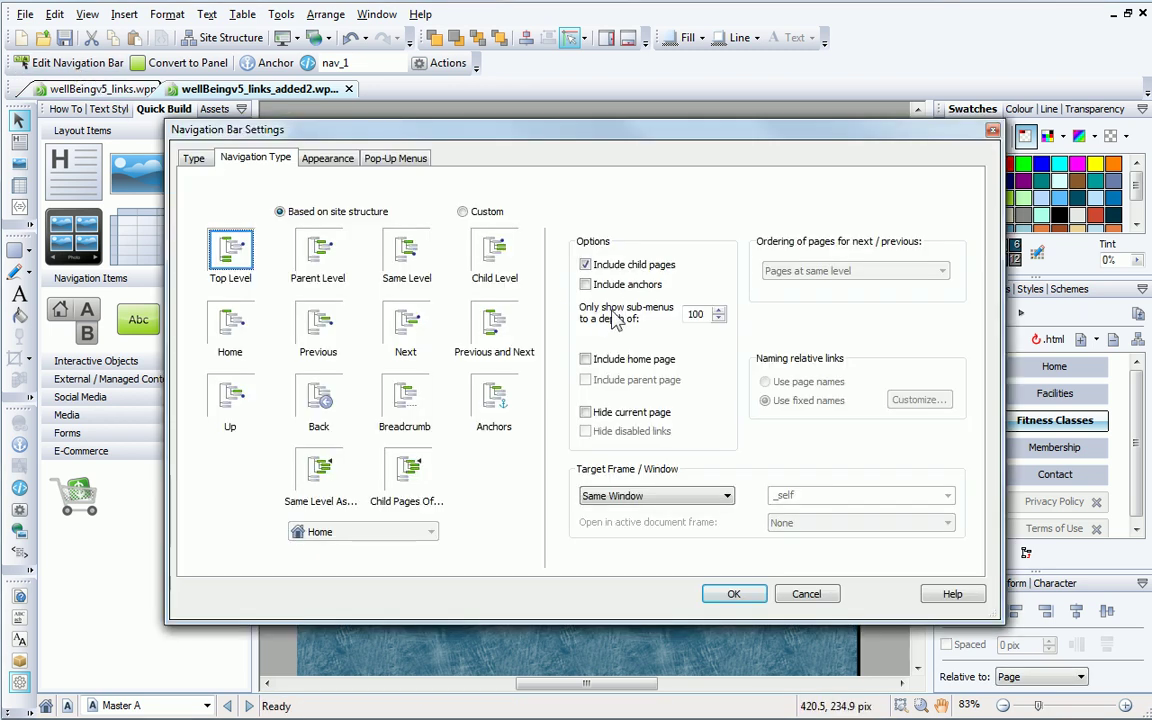
left_click(586, 285)
left_click(732, 595)
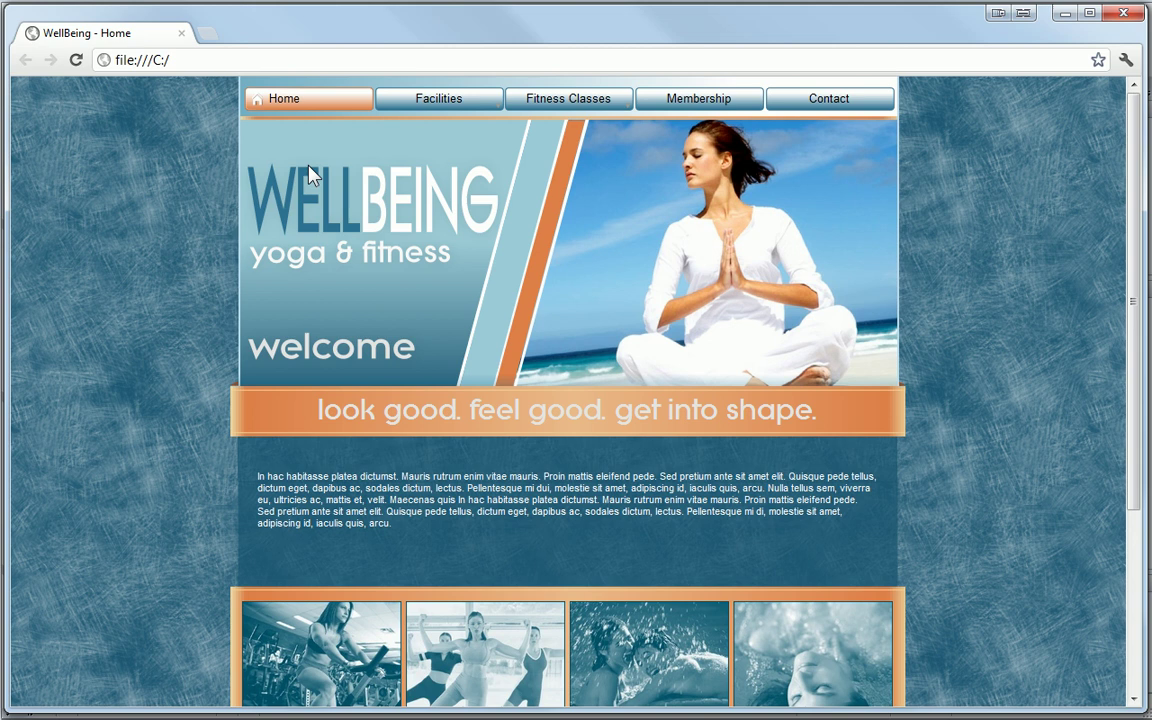
In the preview, choose Aquafit under Fitness Classes to jump to its timetable
mouse_move(550, 108)
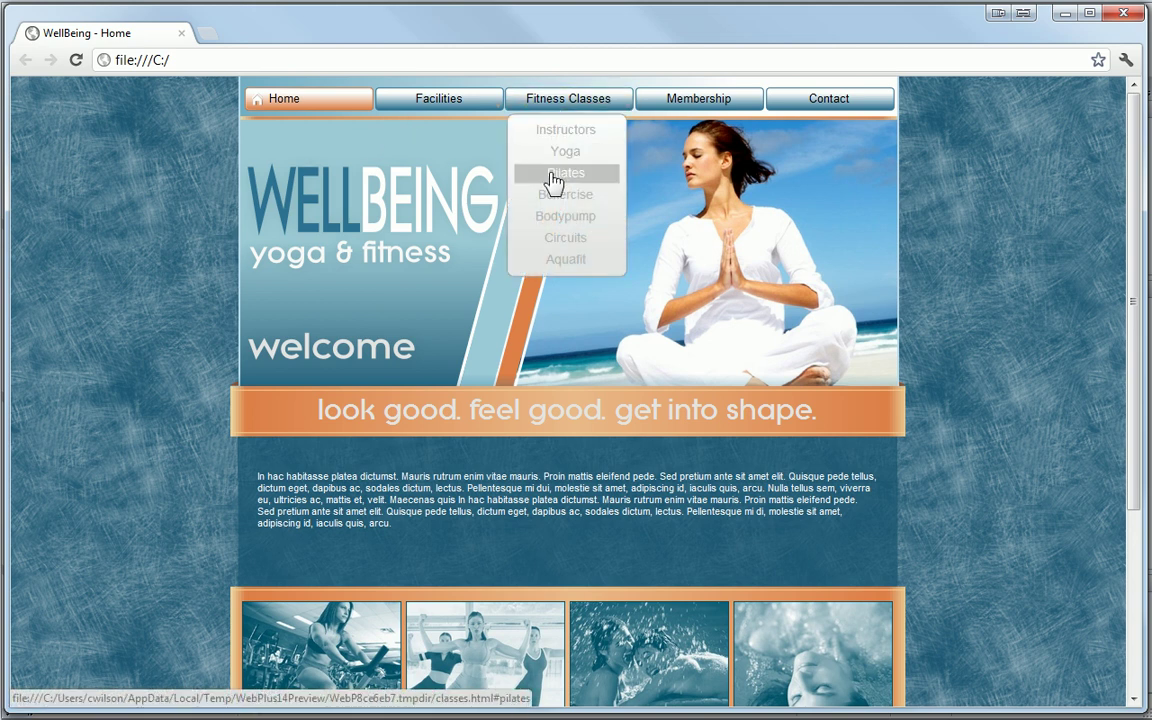
left_click(550, 262)
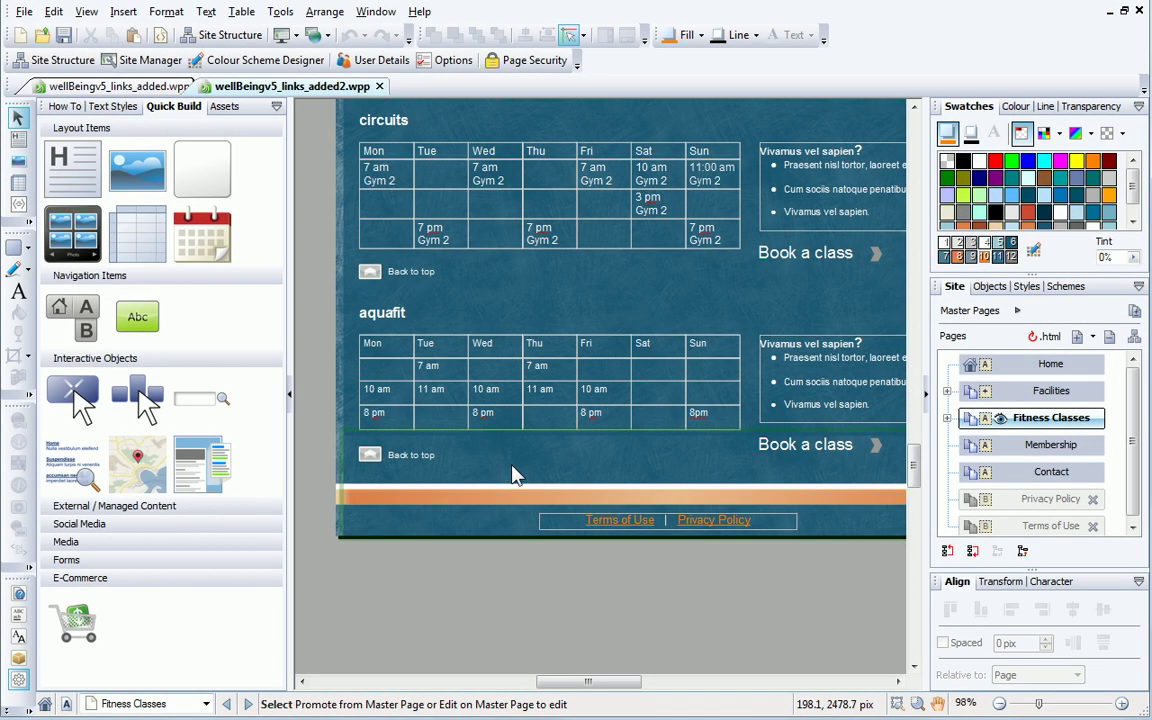
Link the Back to top text below the aquafit timetable to the page's top anchor
left_click(410, 463)
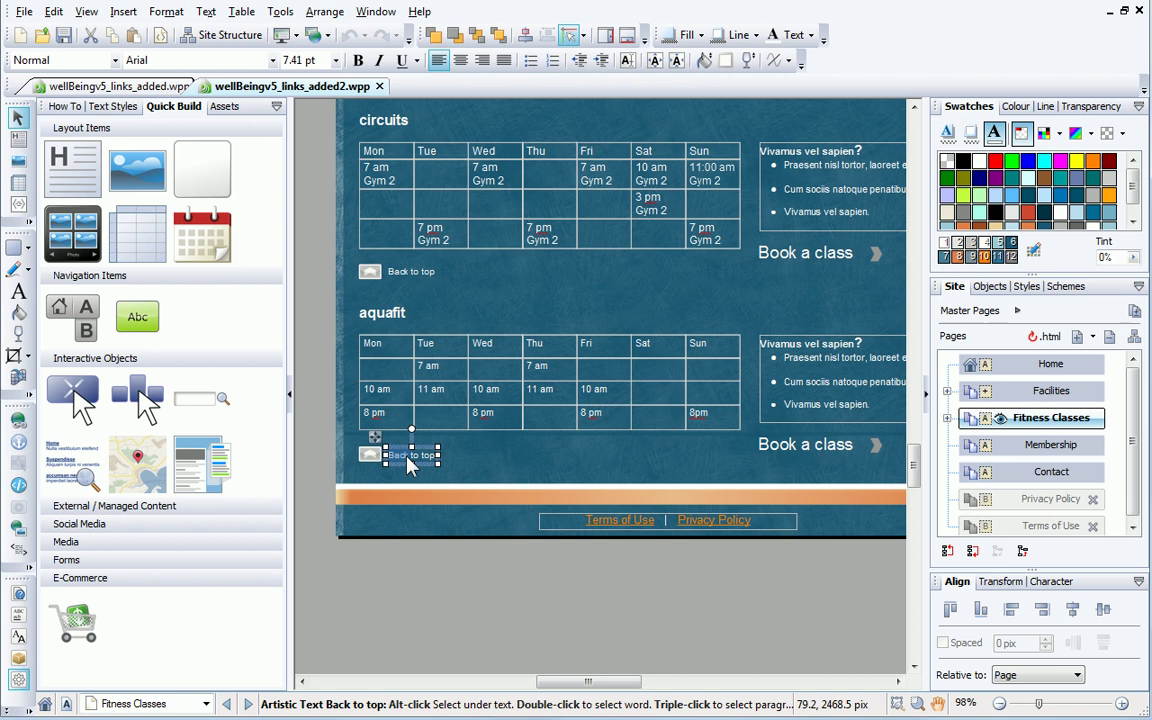
left_click(20, 424)
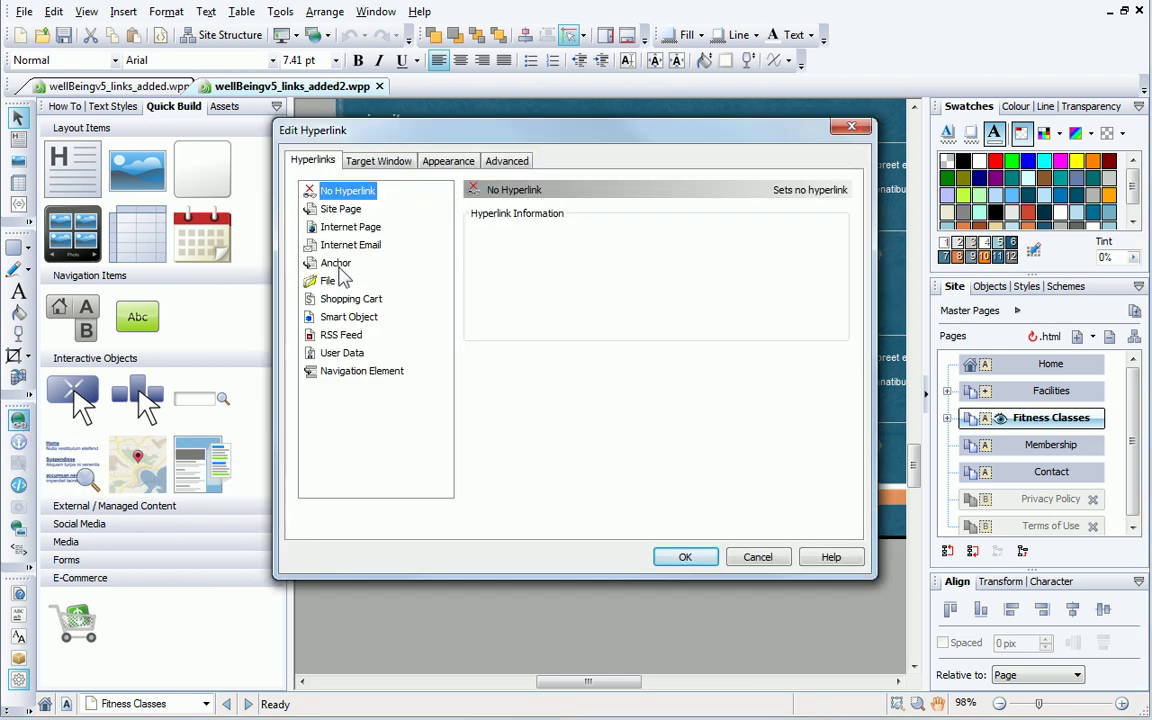
left_click(336, 264)
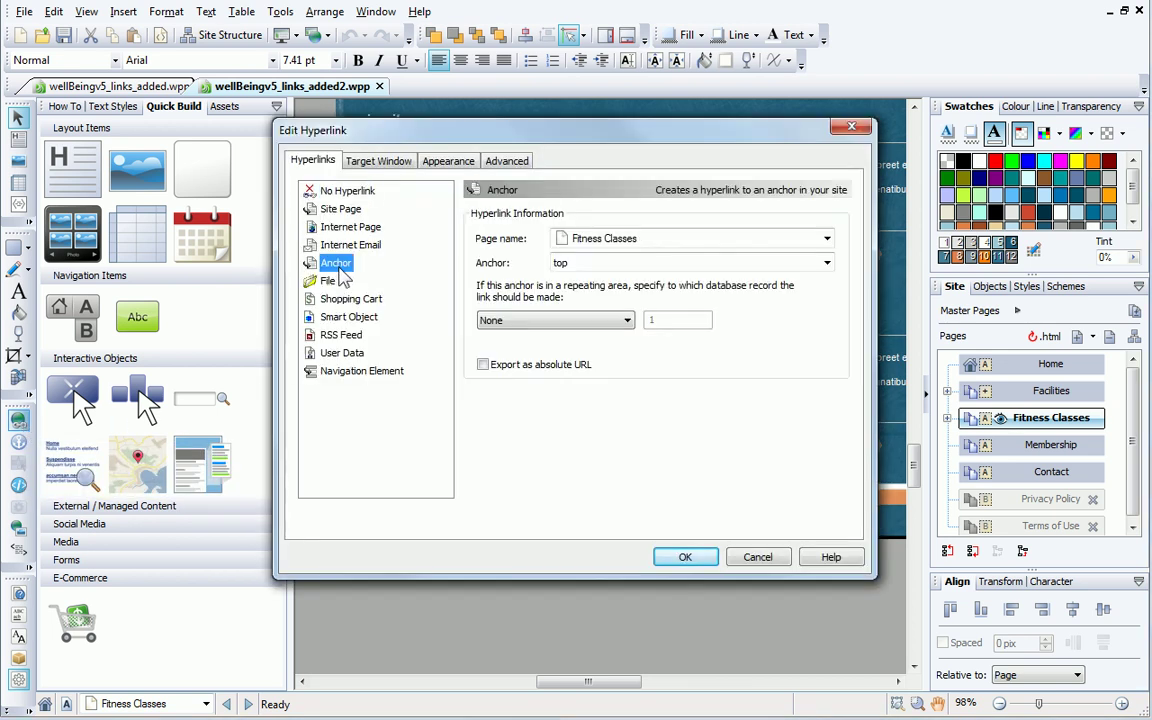
left_click(827, 262)
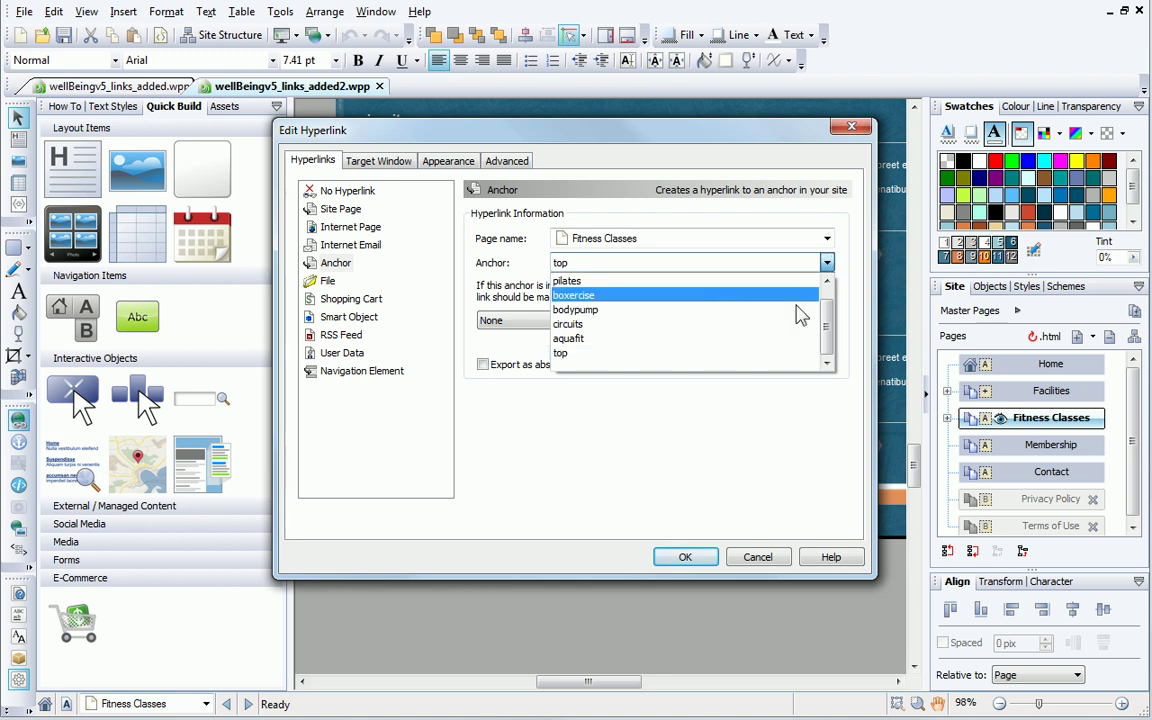
left_click(779, 352)
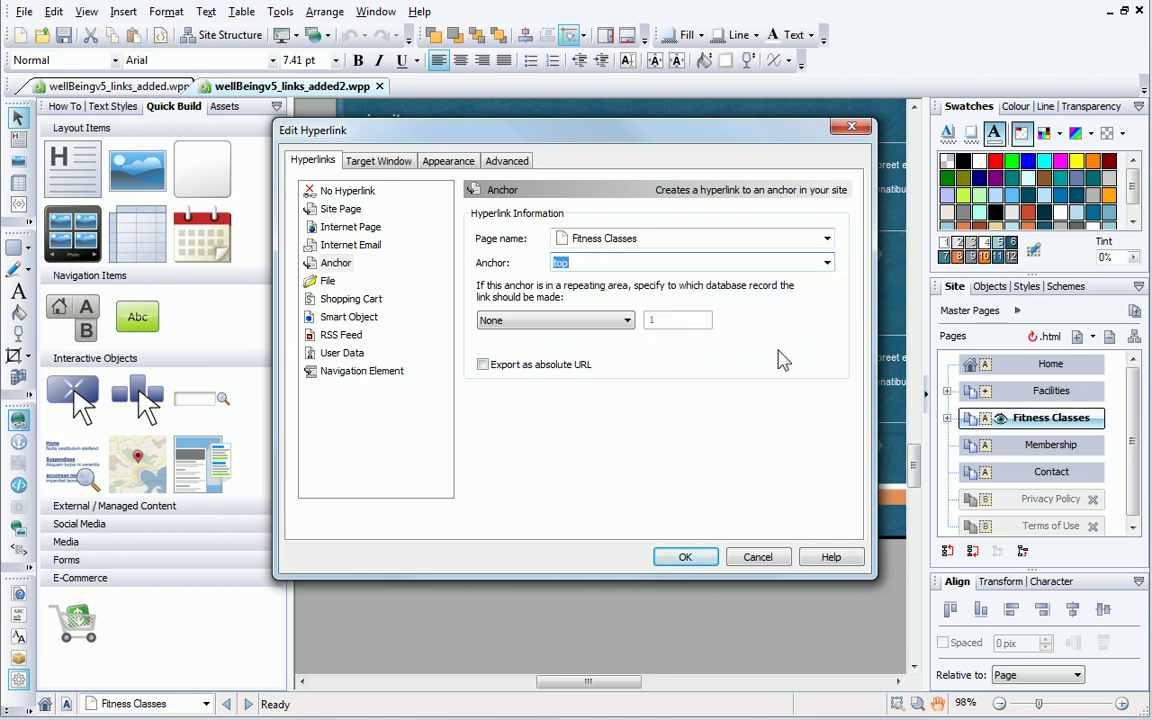
left_click(687, 557)
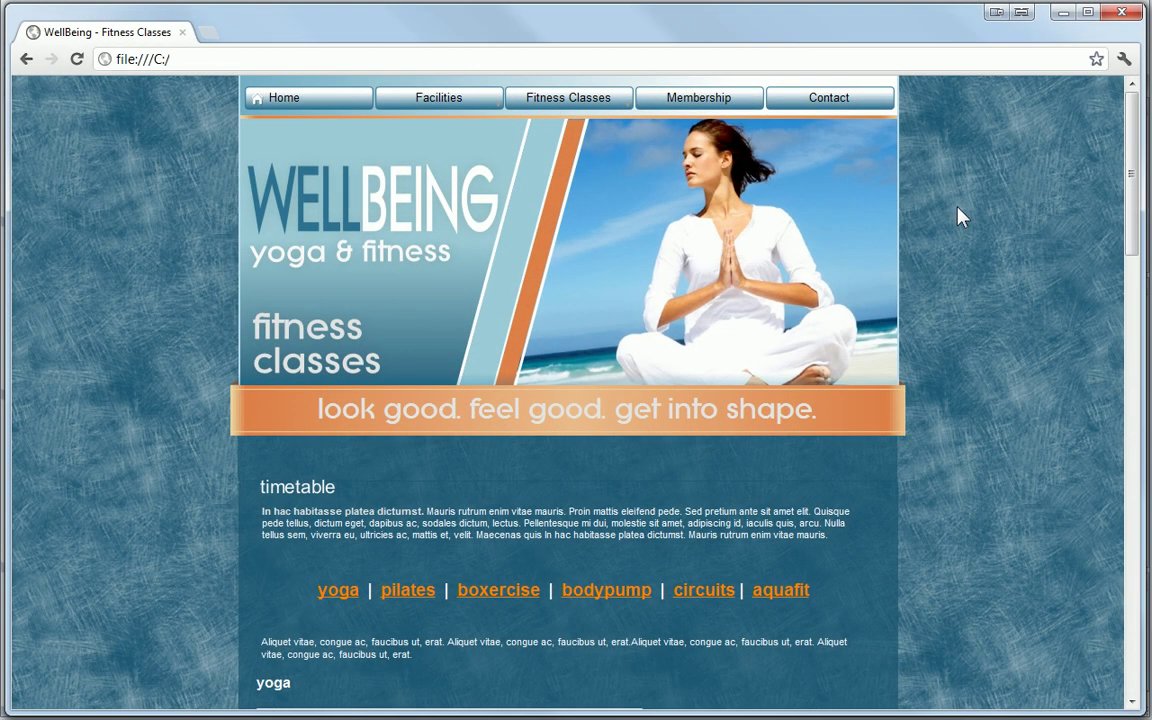
Test in the preview that the aquafit link jumps down and Back to top returns up
left_click(776, 597)
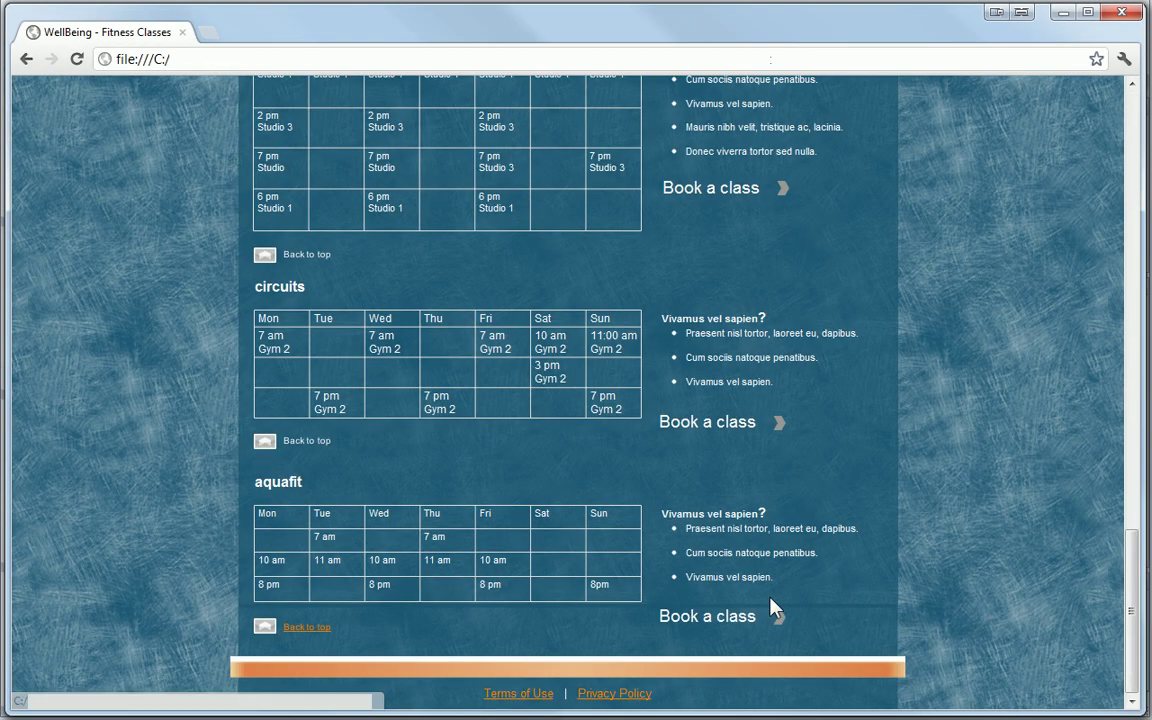
left_click(322, 628)
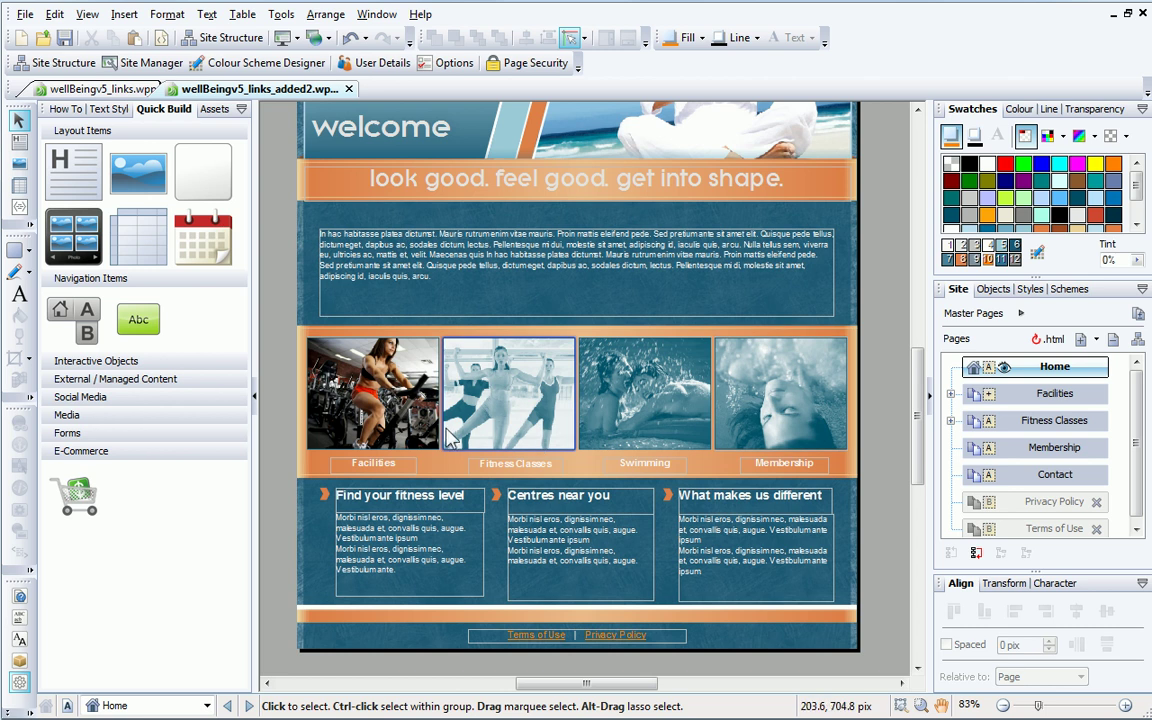
Link the Facilities photo to its full-size picture with a Lightbox target window
left_click(410, 418)
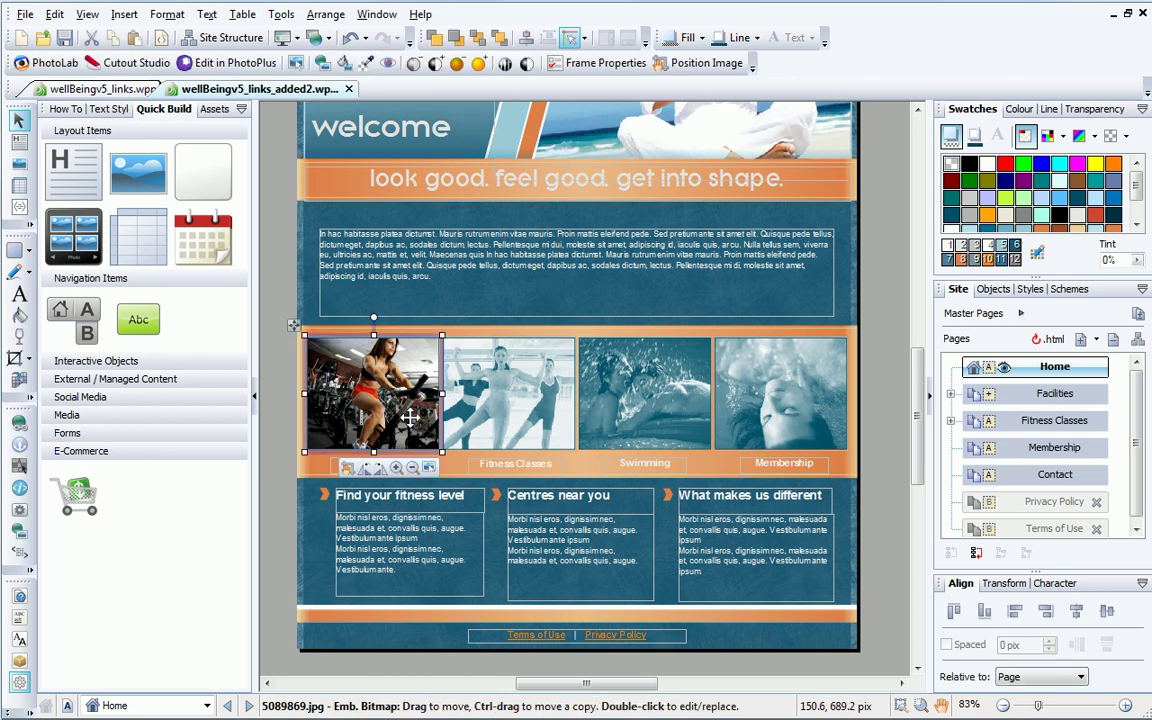
left_click(22, 425)
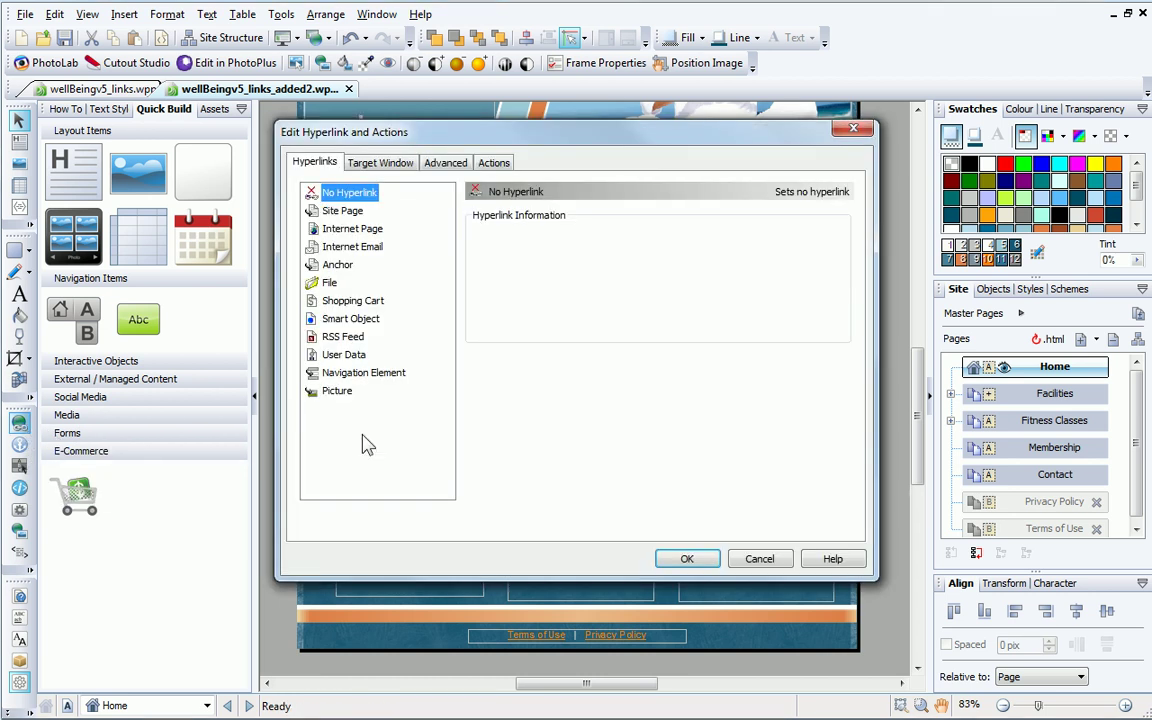
left_click(337, 396)
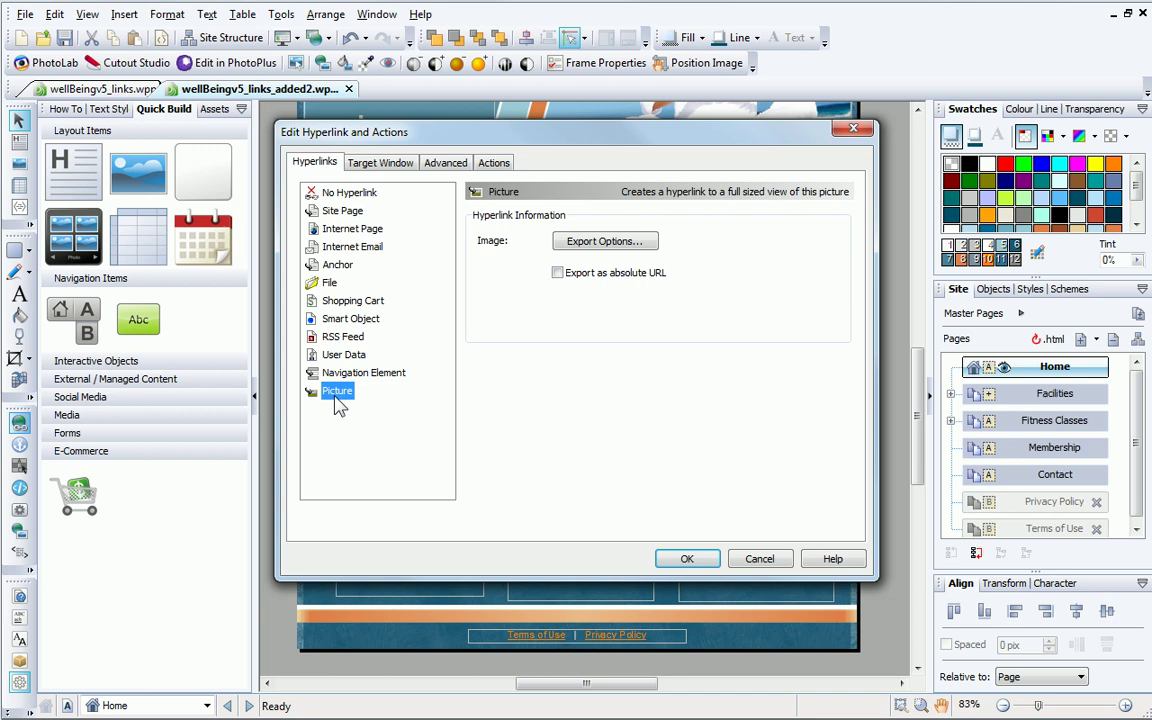
left_click(377, 164)
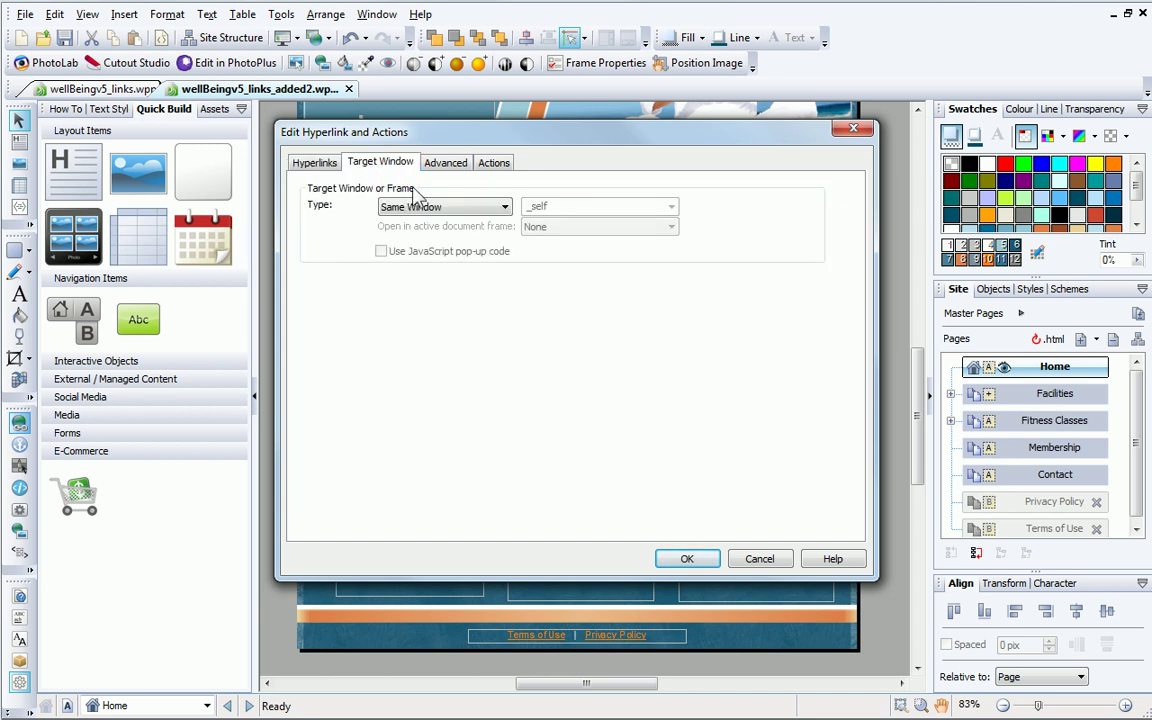
left_click(428, 210)
left_click(424, 296)
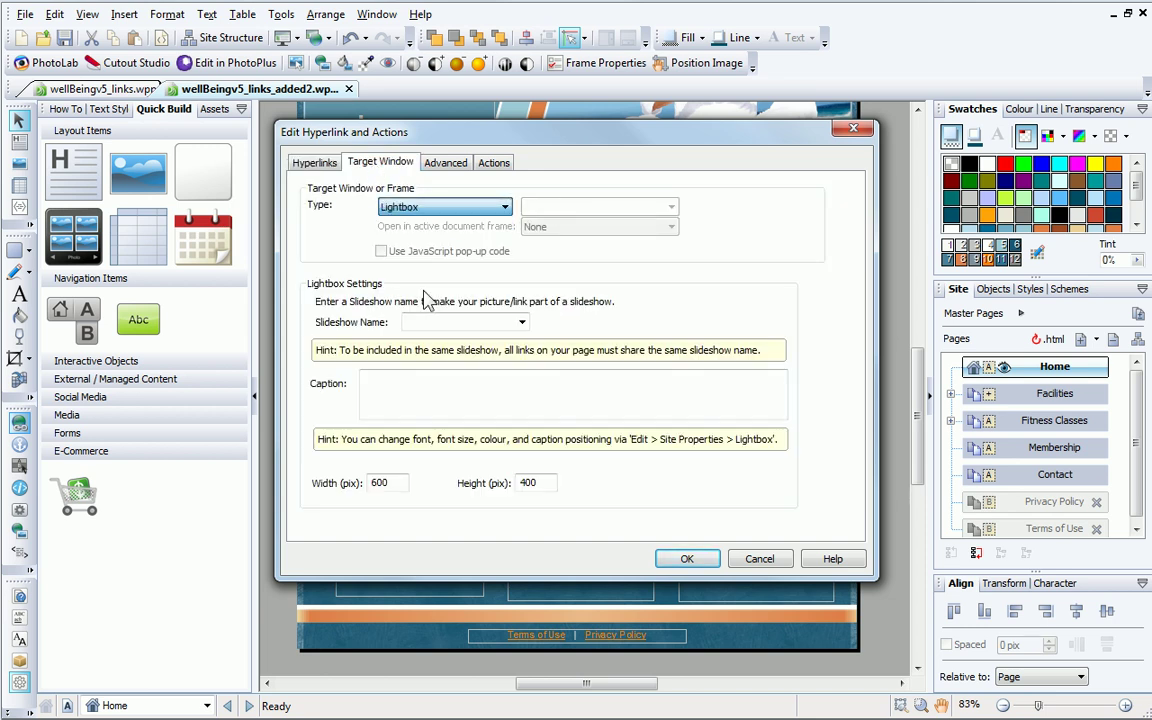
left_click(674, 568)
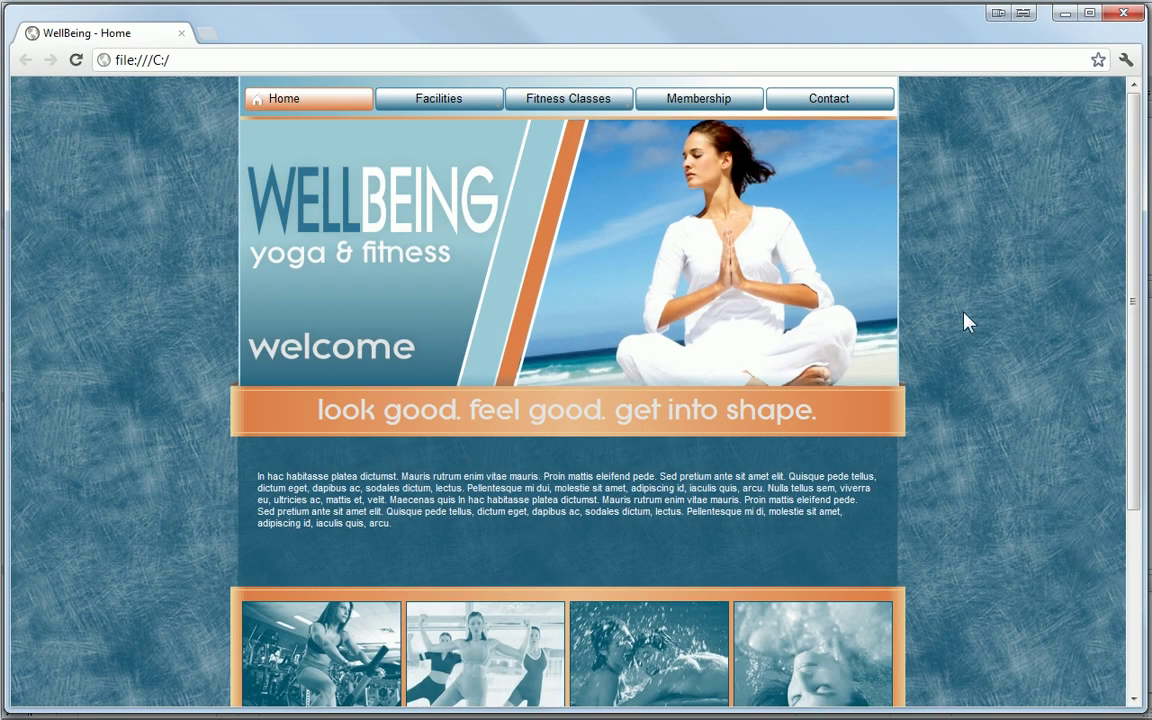
Scroll the Home page preview and open the Facilities thumbnail in its lightbox
left_click_drag(1127, 300, 1131, 391)
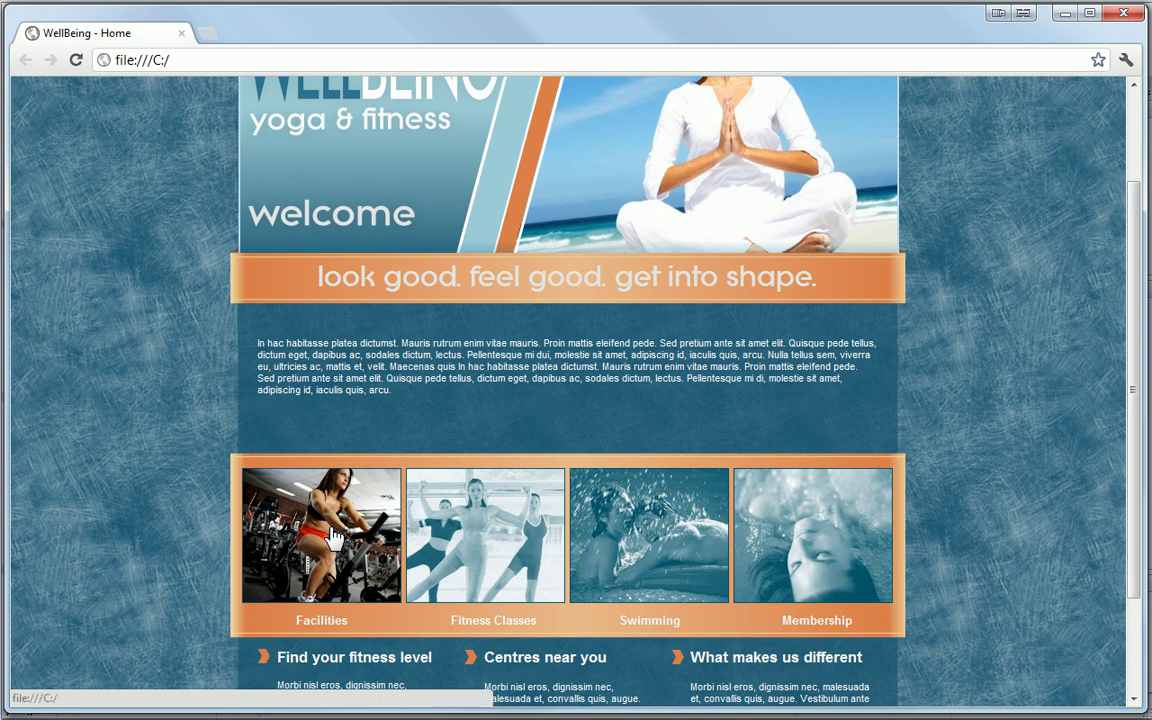
left_click(333, 537)
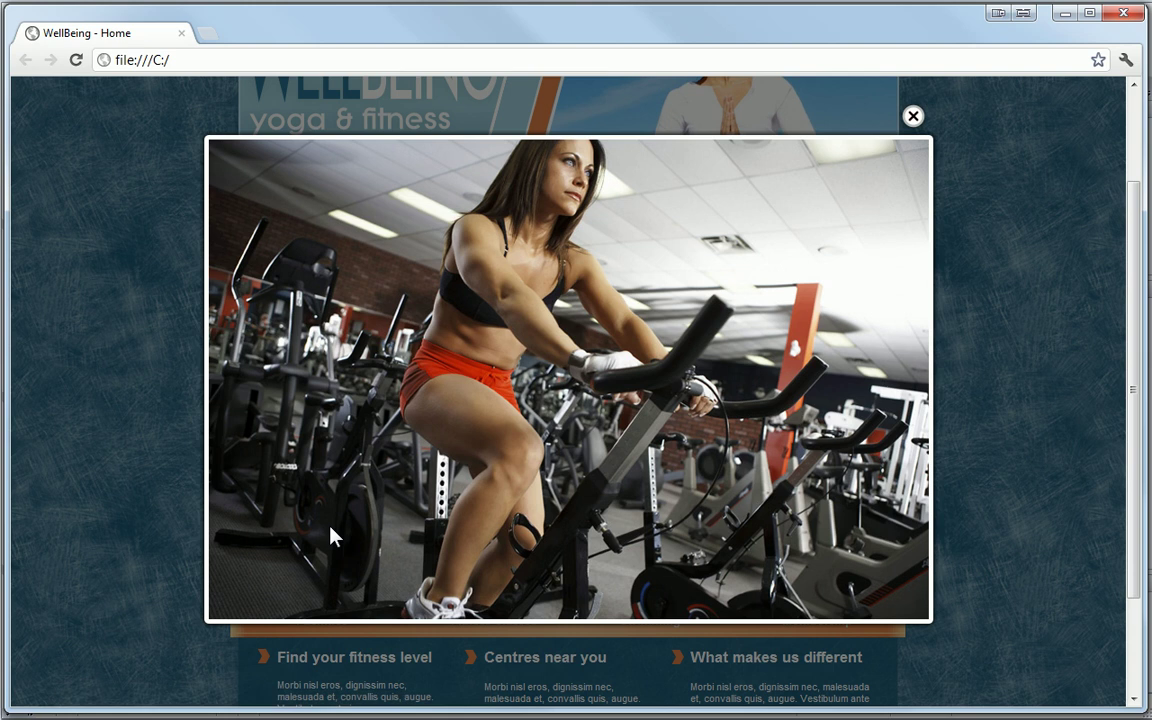